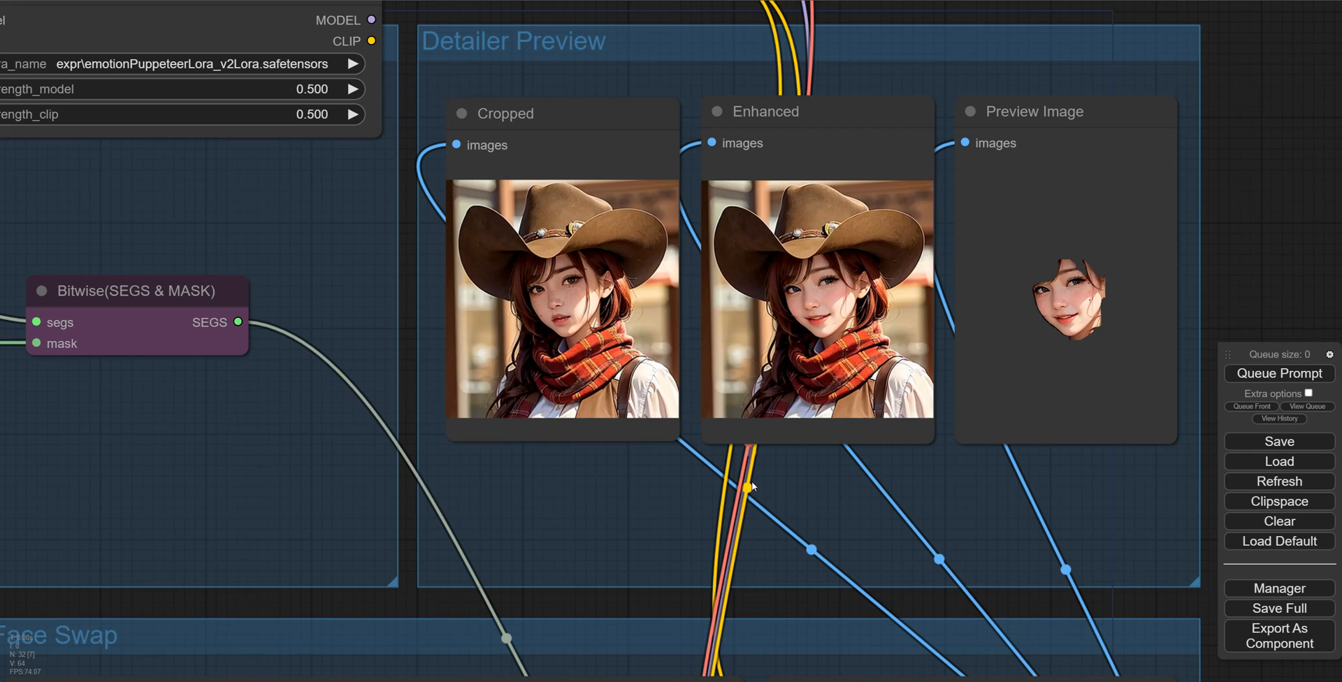
Set the crop_factor of the BBOX Detector (SEGS) node to 4 and queue the prompt
{"action": "scroll", "coordinate": [581, 619], "scroll_direction": "down", "scroll_amount": 8}
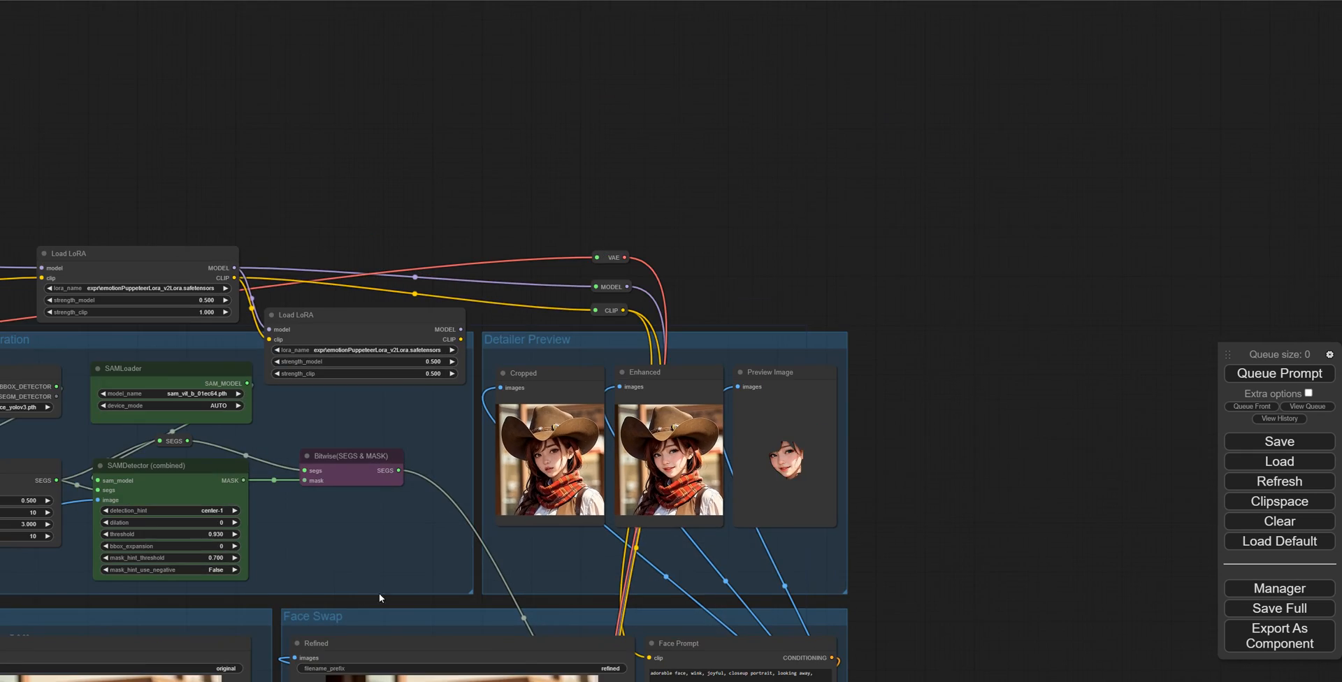
{"action": "scroll", "coordinate": [302, 603], "scroll_direction": "up", "scroll_amount": 6}
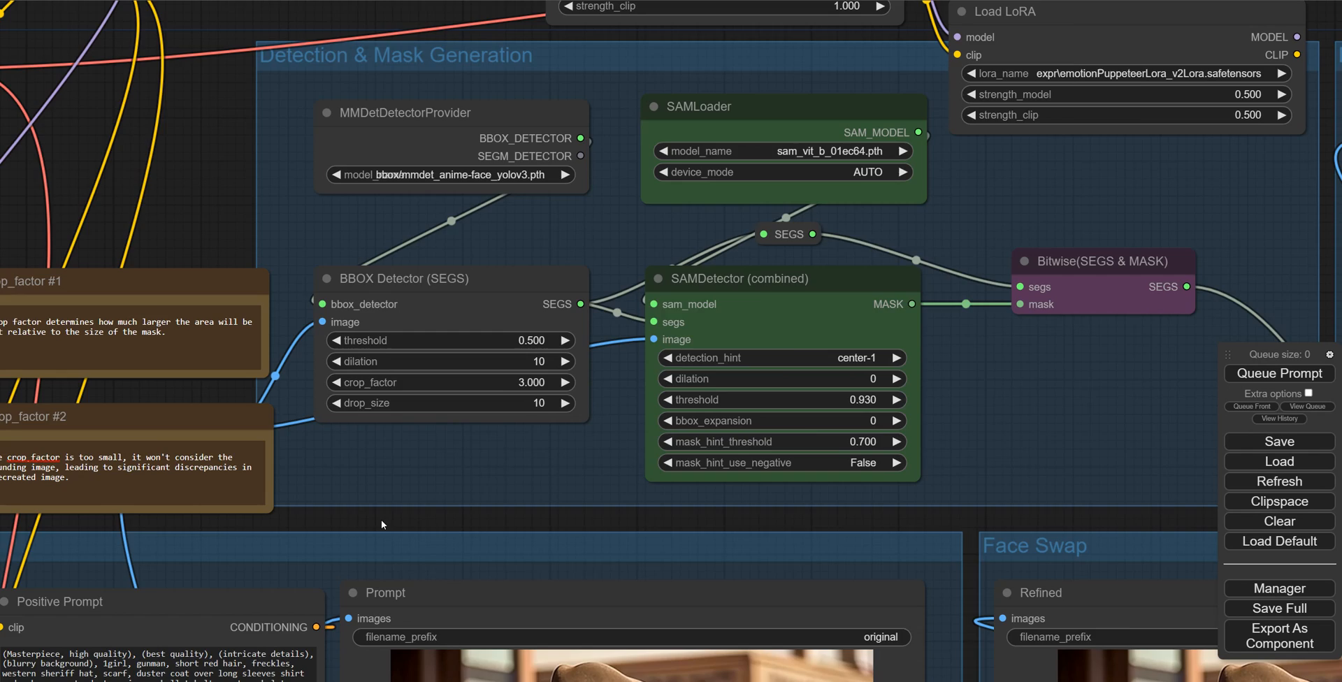
{"action": "left_click_drag", "start_coordinate": [380, 519], "coordinate": [660, 495]}
{"action": "scroll", "coordinate": [426, 350], "scroll_direction": "up", "scroll_amount": 3}
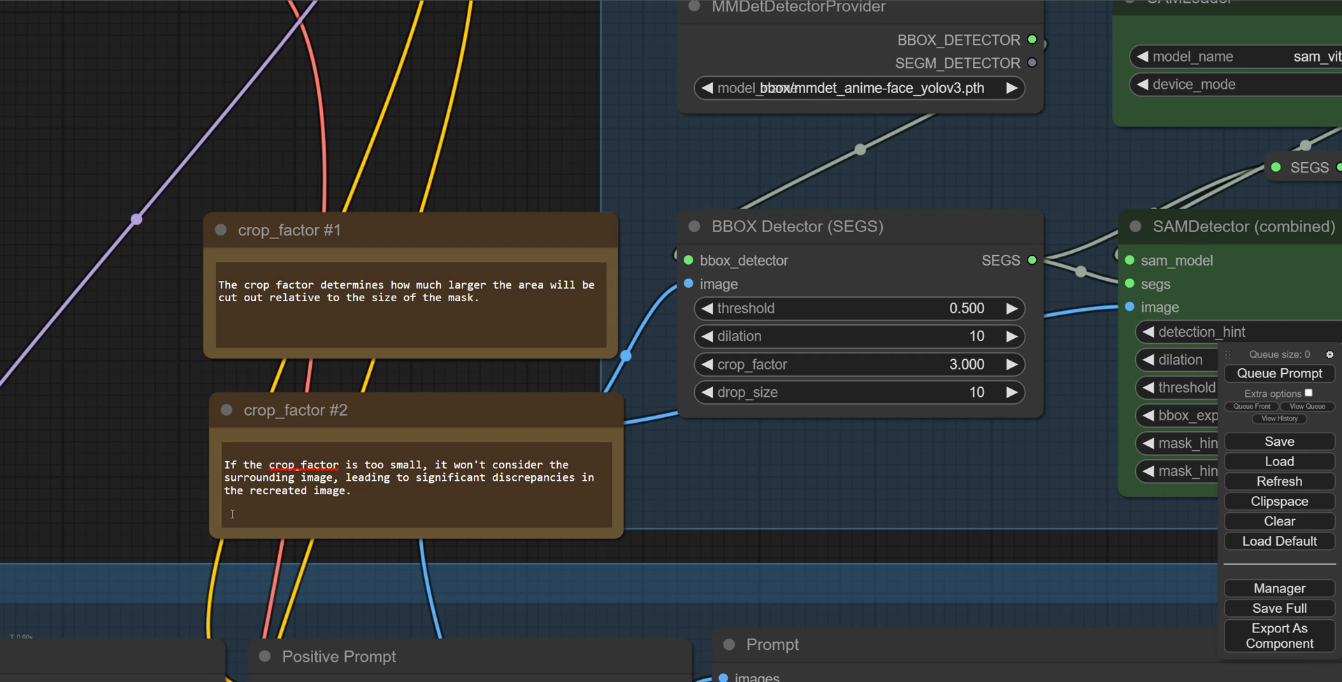
{"action": "scroll", "coordinate": [909, 559], "scroll_direction": "down", "scroll_amount": 6}
{"action": "left_click_drag", "start_coordinate": [1073, 552], "coordinate": [458, 523]}
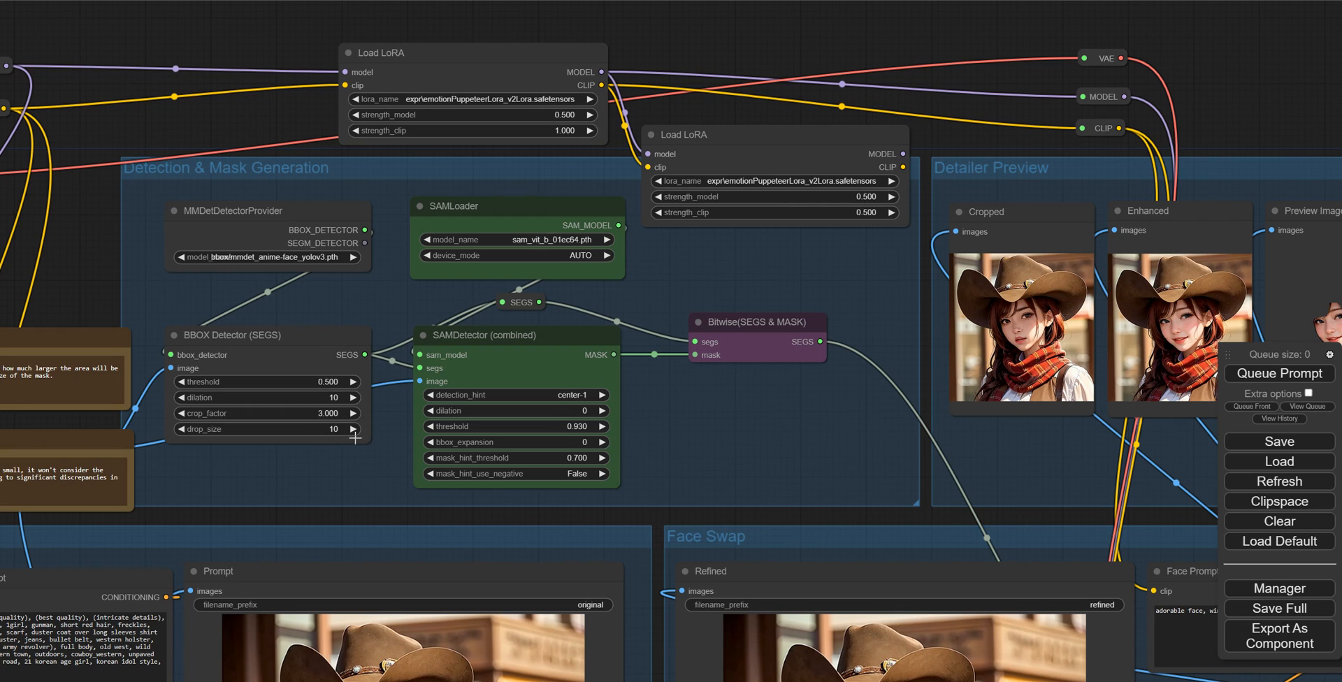
{"action": "left_click", "coordinate": [337, 414]}
{"action": "type", "text": "4"}
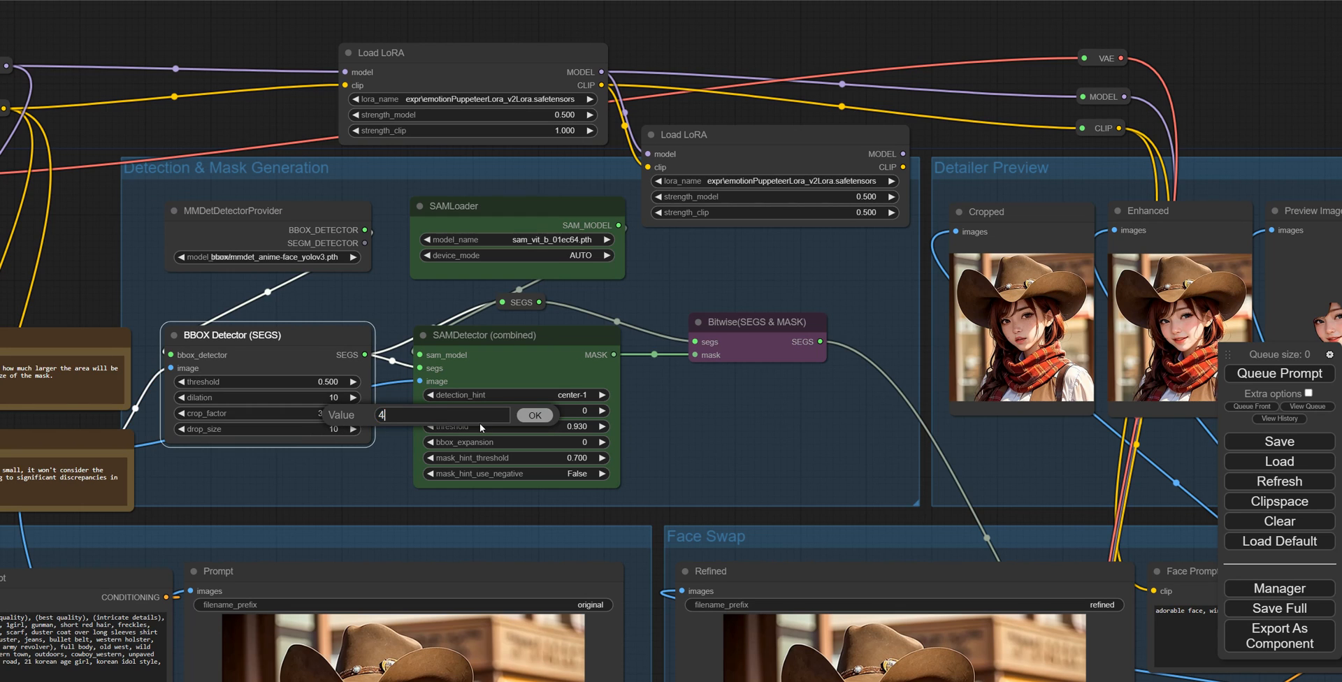
{"action": "key", "text": "Return"}
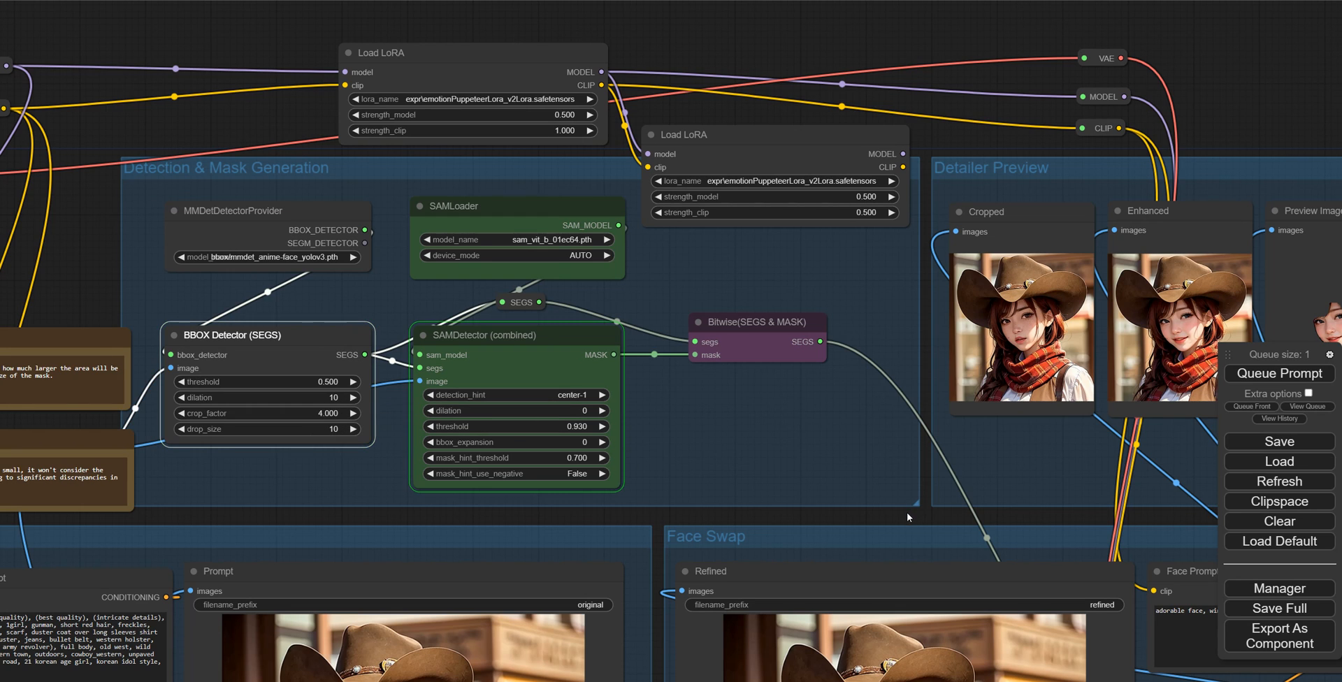
Inspect the face previews, set the BBOX Detector (SEGS) crop_factor to 1, and queue the prompt again
{"action": "scroll", "coordinate": [733, 510], "scroll_direction": "down", "scroll_amount": 3}
{"action": "left_click_drag", "start_coordinate": [732, 516], "coordinate": [759, 502]}
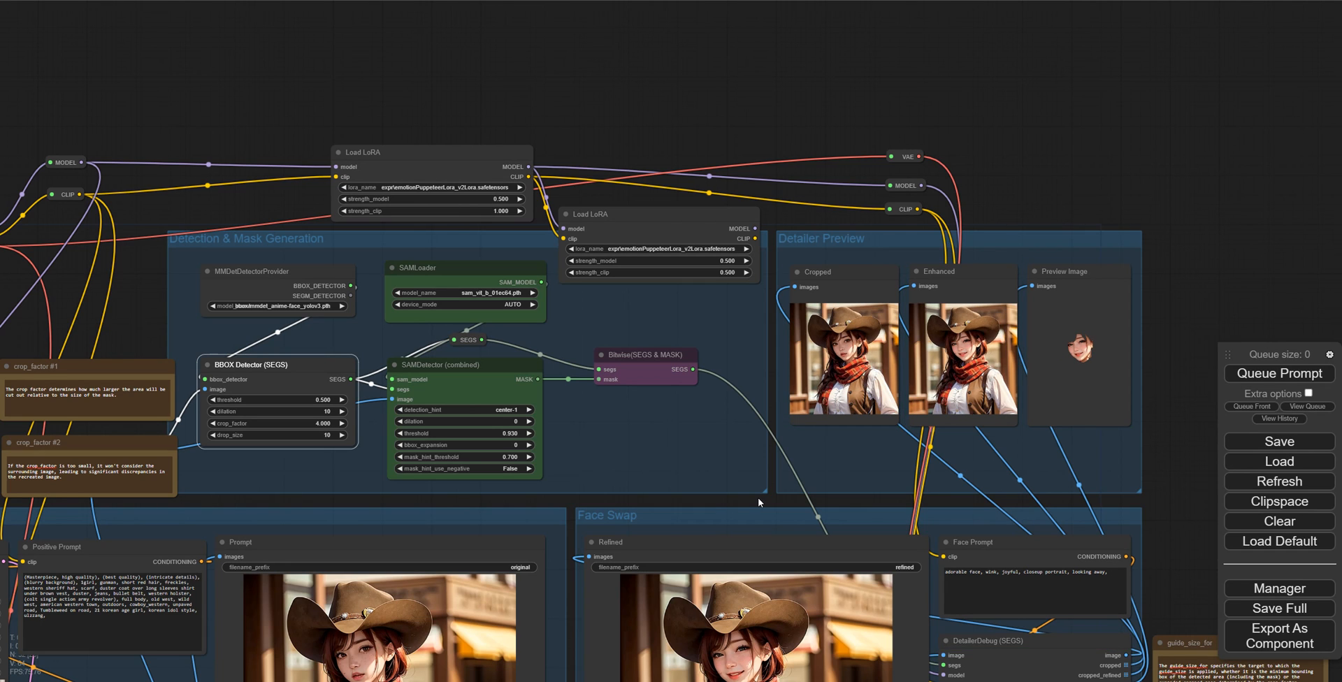
{"action": "left_click", "coordinate": [330, 424]}
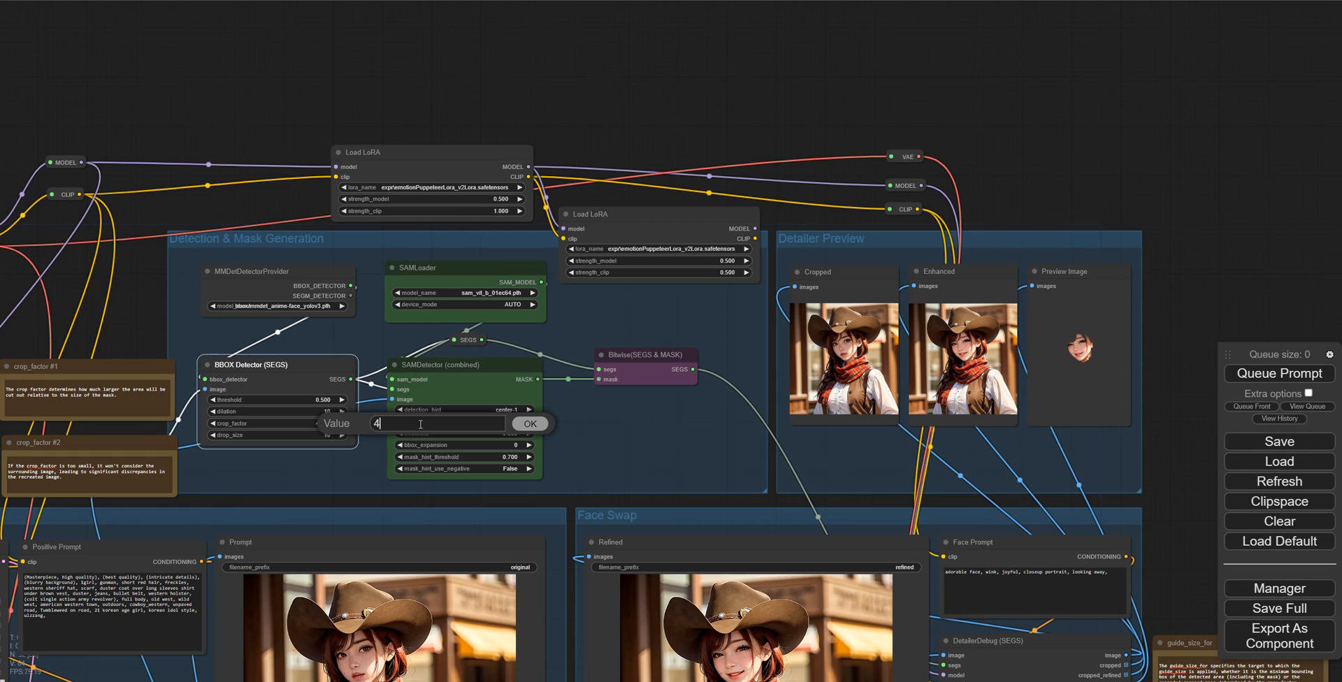
{"action": "scroll", "coordinate": [1056, 411], "scroll_direction": "up", "scroll_amount": 13}
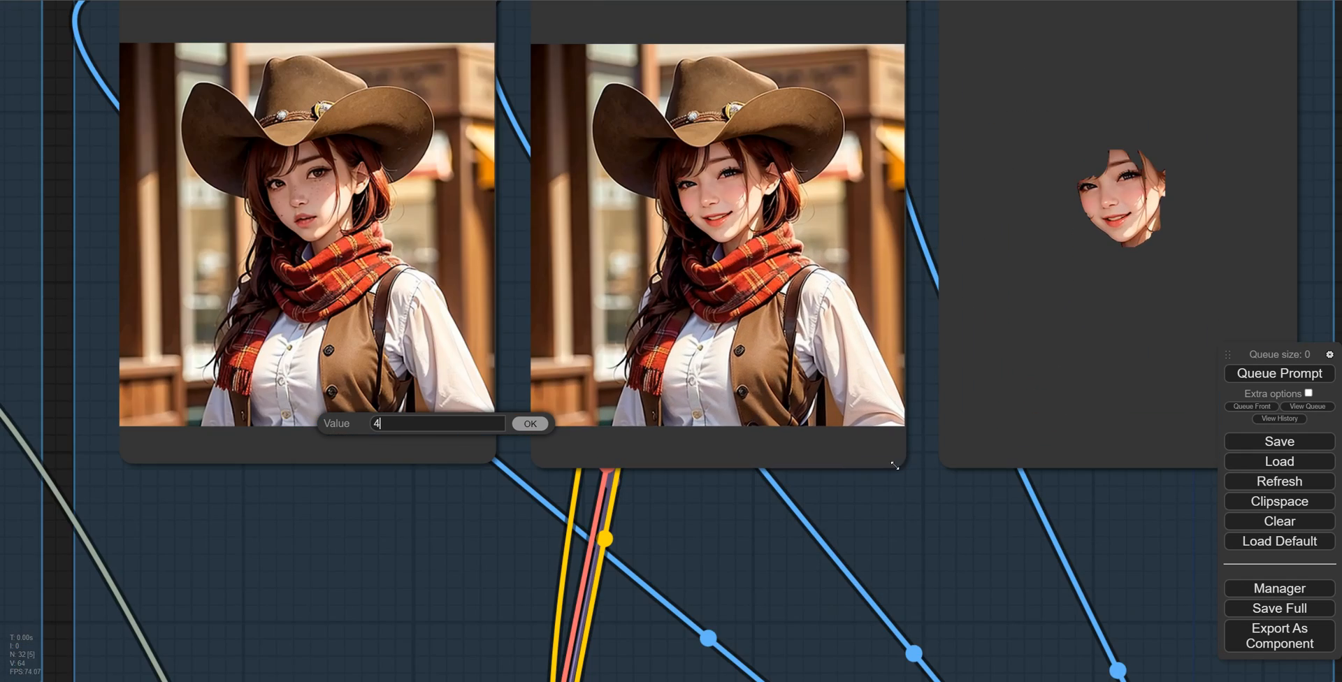
{"action": "scroll", "coordinate": [891, 467], "scroll_direction": "down", "scroll_amount": 15}
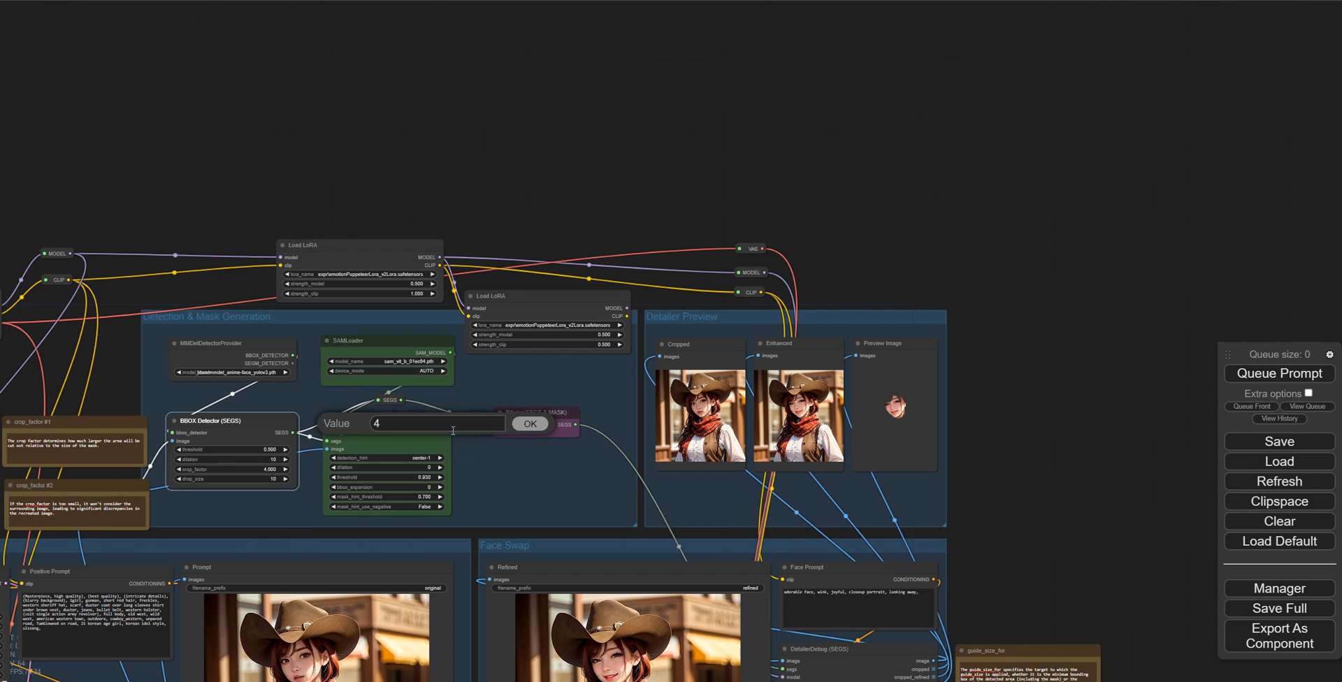
{"action": "key", "text": "BackSpace"}
{"action": "type", "text": "1"}
{"action": "key", "text": "Return"}
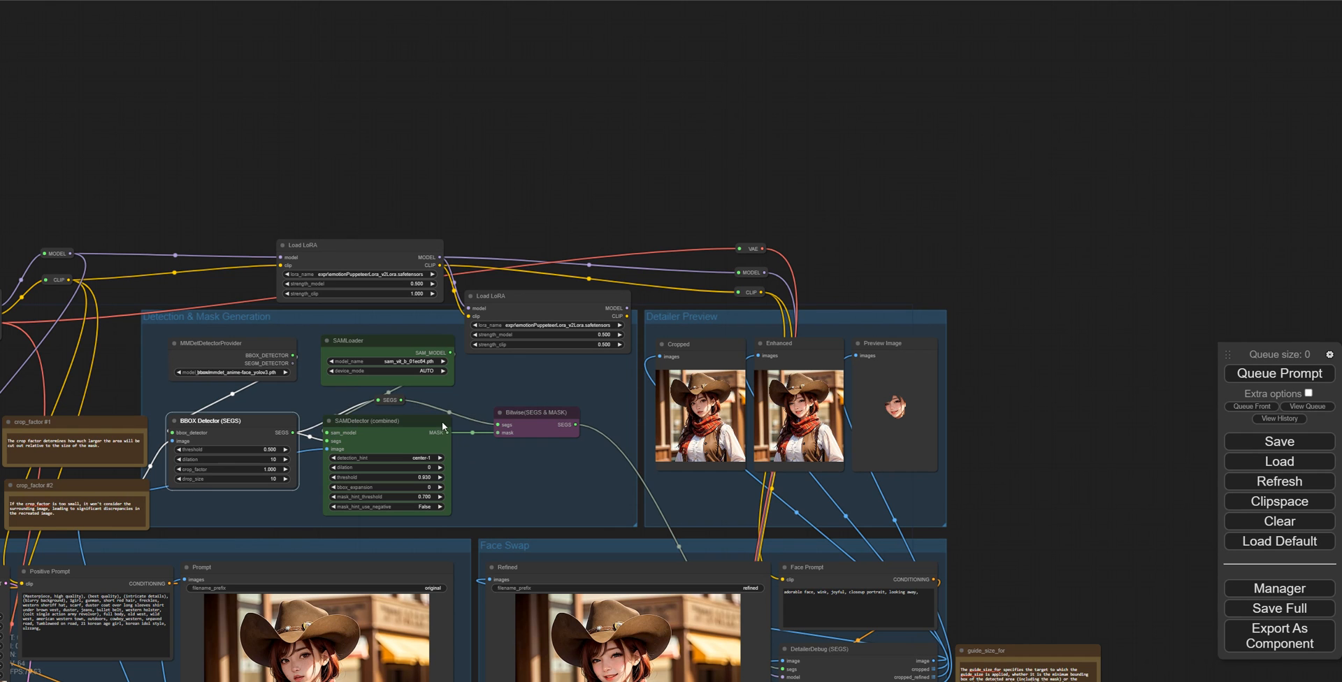
{"action": "scroll", "coordinate": [253, 492], "scroll_direction": "up", "scroll_amount": 5}
{"action": "scroll", "coordinate": [253, 492], "scroll_direction": "up", "scroll_amount": 2}
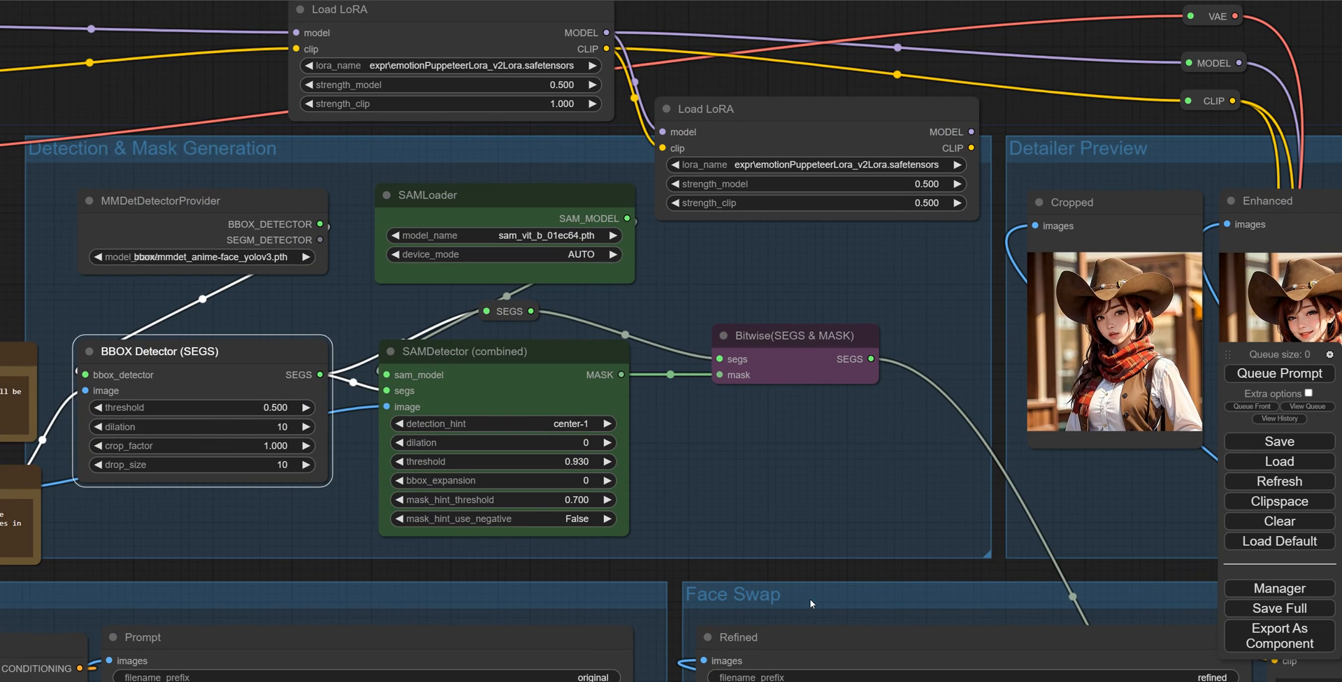
{"action": "left_click", "coordinate": [833, 570]}
Inspect the regenerated Cropped, Enhanced and Preview Image results and compare the original picture with the refined one
{"action": "scroll", "coordinate": [837, 570], "scroll_direction": "down", "scroll_amount": 5}
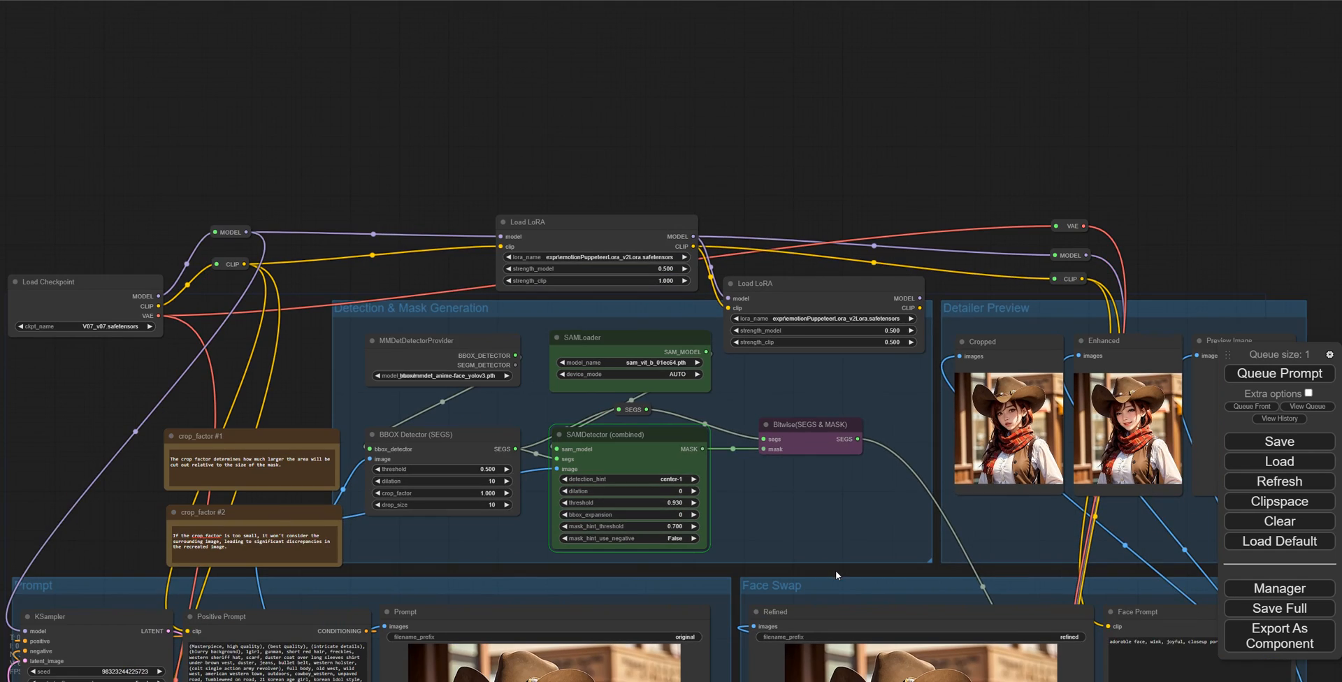
{"action": "left_click_drag", "start_coordinate": [836, 570], "coordinate": [741, 340]}
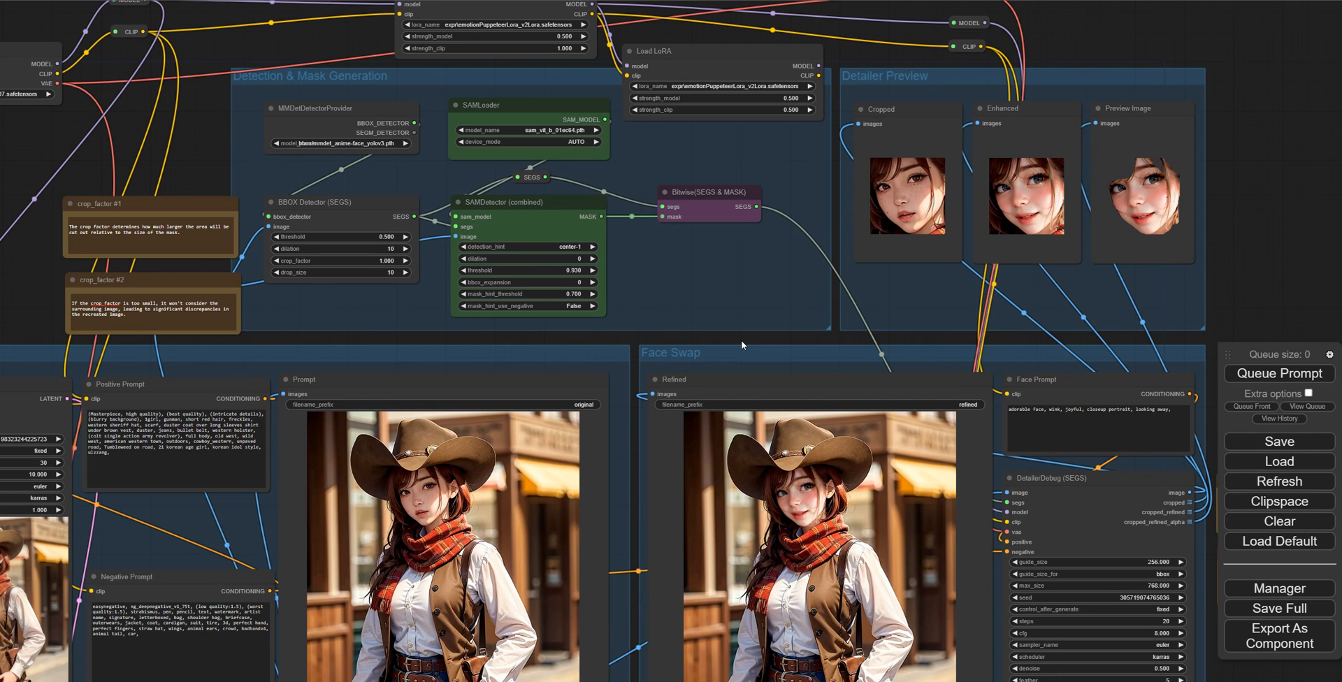
{"action": "scroll", "coordinate": [797, 552], "scroll_direction": "up", "scroll_amount": 9}
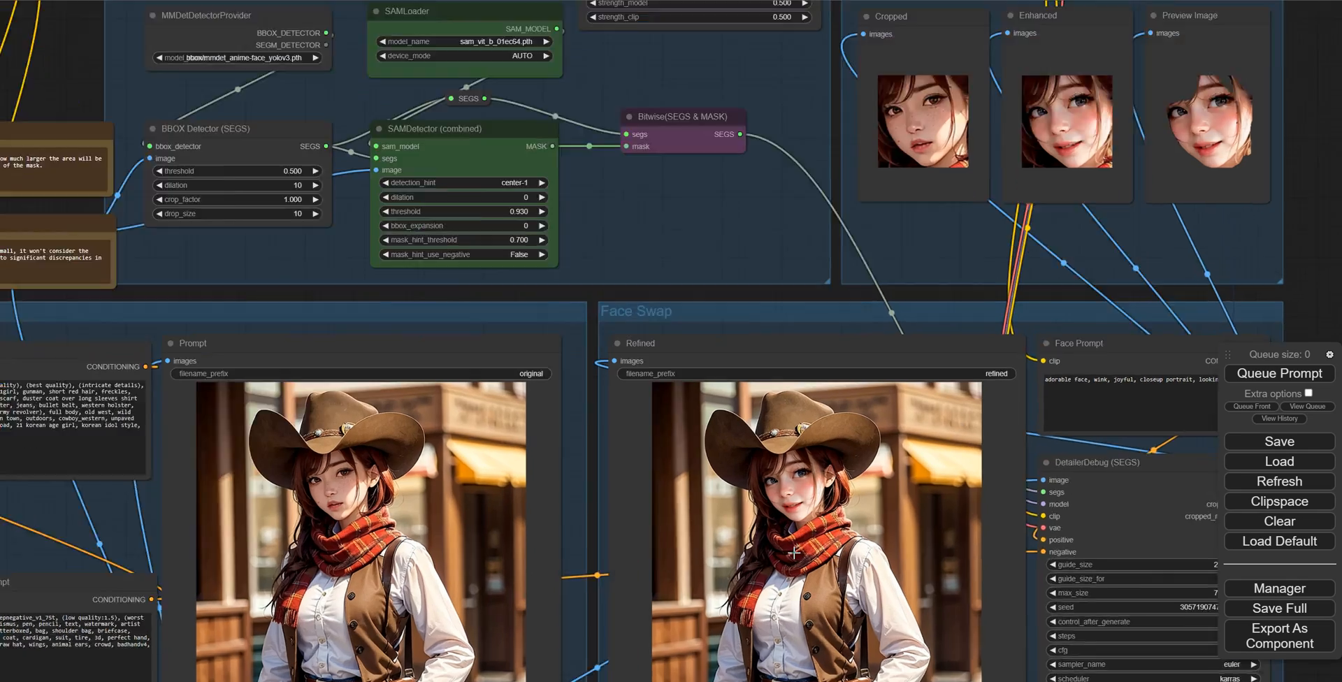
{"action": "scroll", "coordinate": [792, 553], "scroll_direction": "down", "scroll_amount": 10}
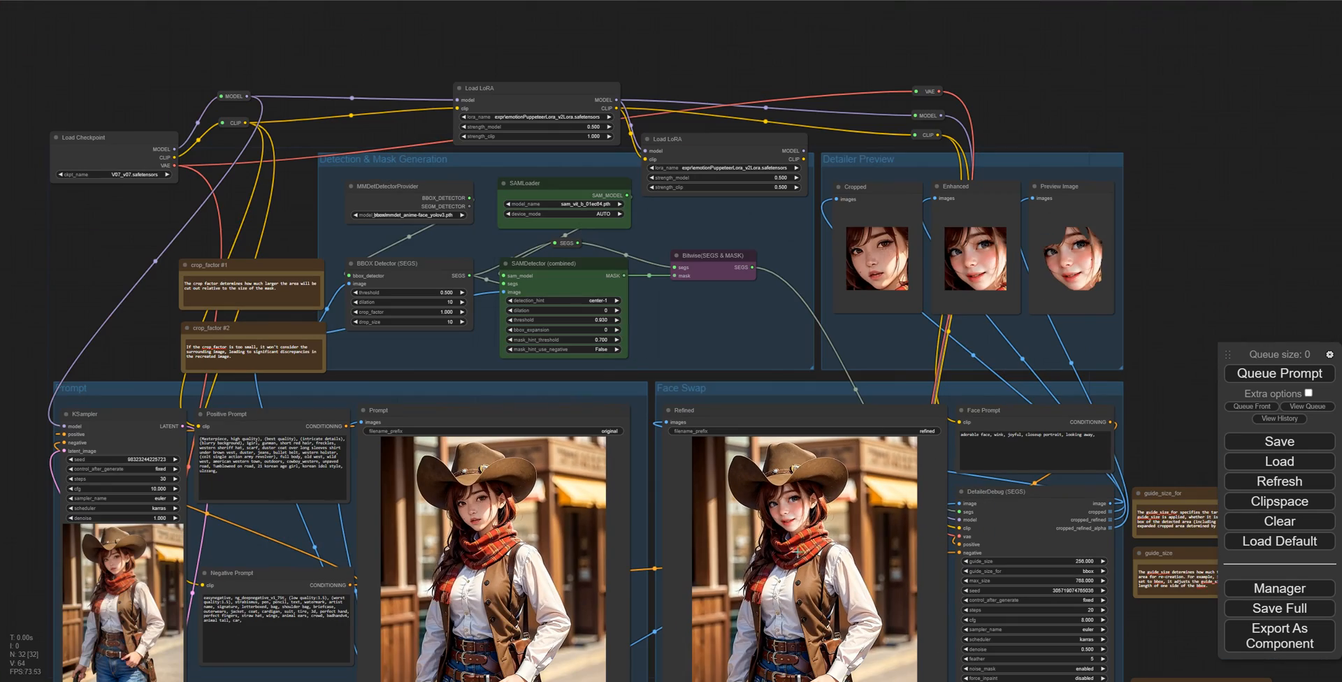
{"action": "scroll", "coordinate": [755, 338], "scroll_direction": "up", "scroll_amount": 10}
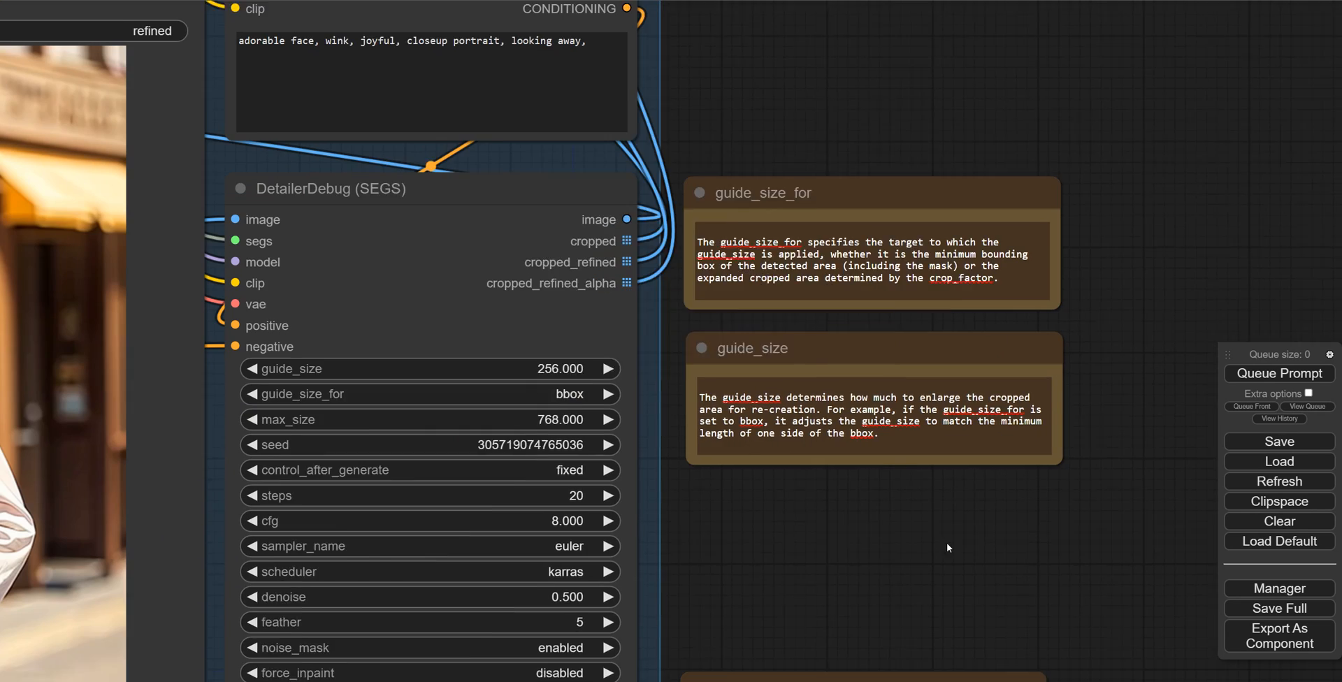
Read the guide_size_for and guide_size notes beside DetailerDebug (SEGS), and check the segment upscale log in the run.bat console
{"action": "left_click_drag", "start_coordinate": [947, 542], "coordinate": [1048, 535]}
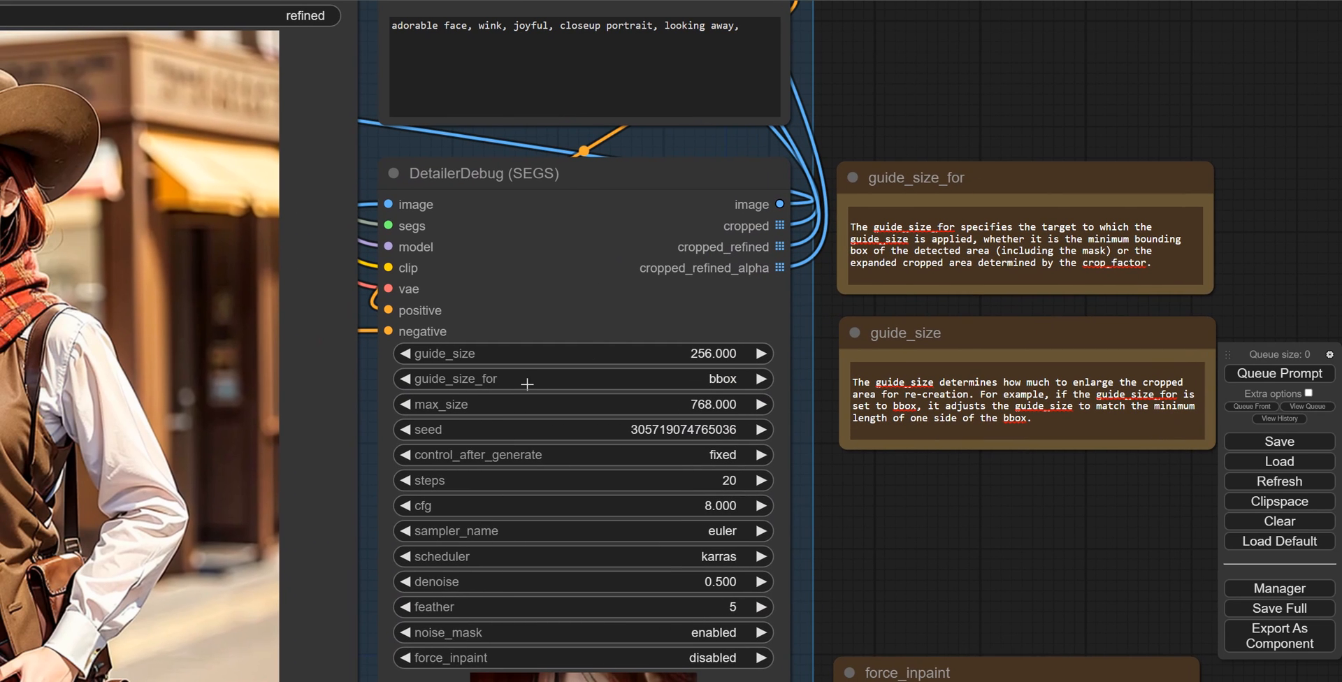
{"action": "left_click", "coordinate": [963, 191]}
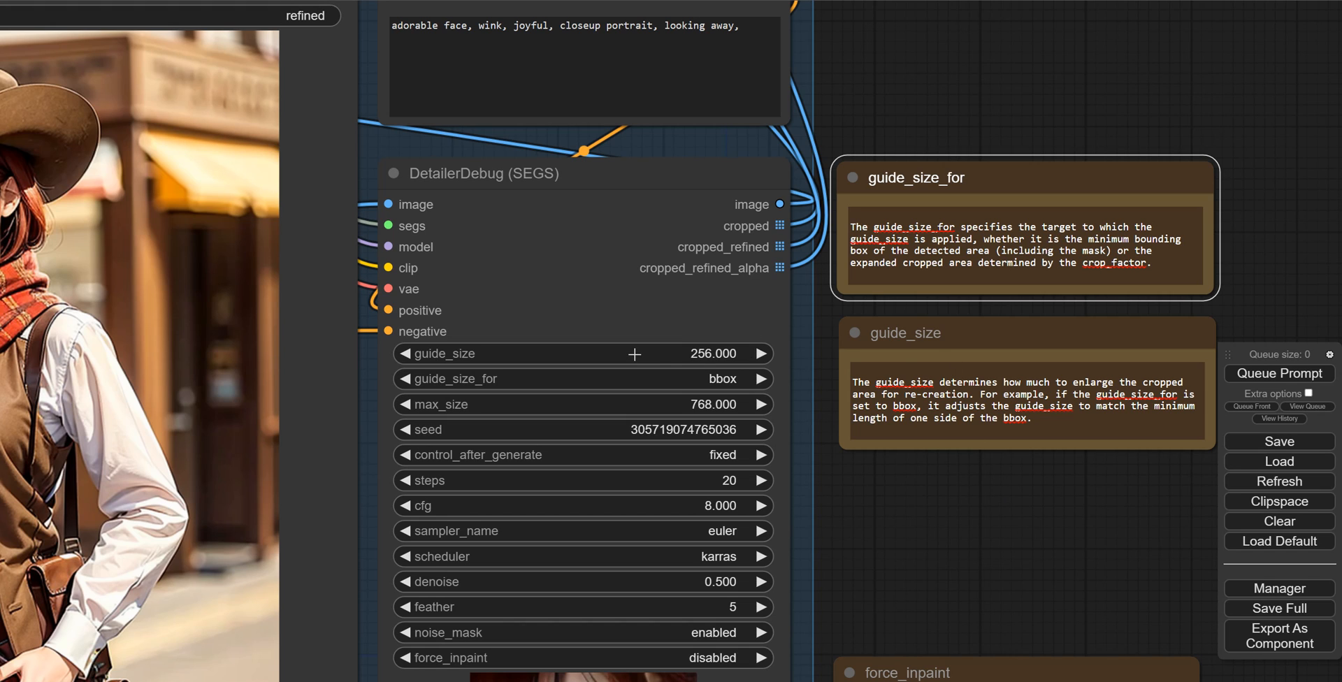
{"action": "left_click", "coordinate": [963, 349]}
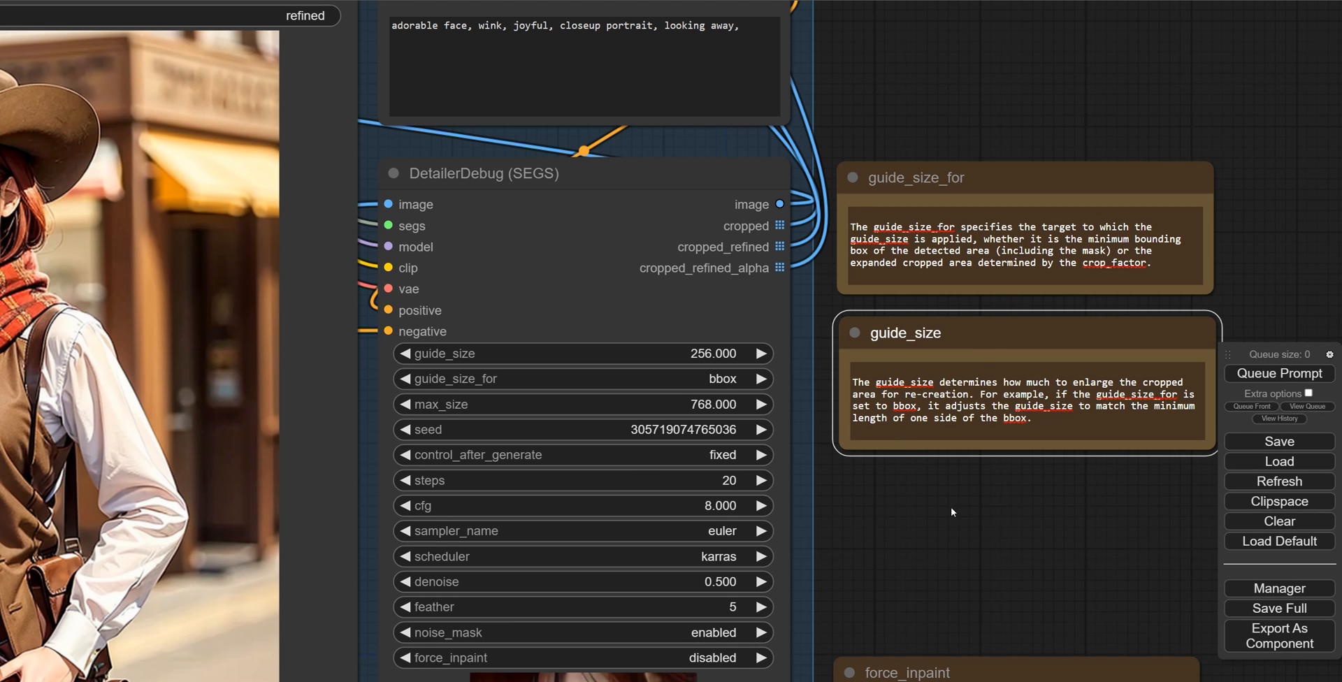
{"action": "scroll", "coordinate": [951, 506], "scroll_direction": "down", "scroll_amount": 4}
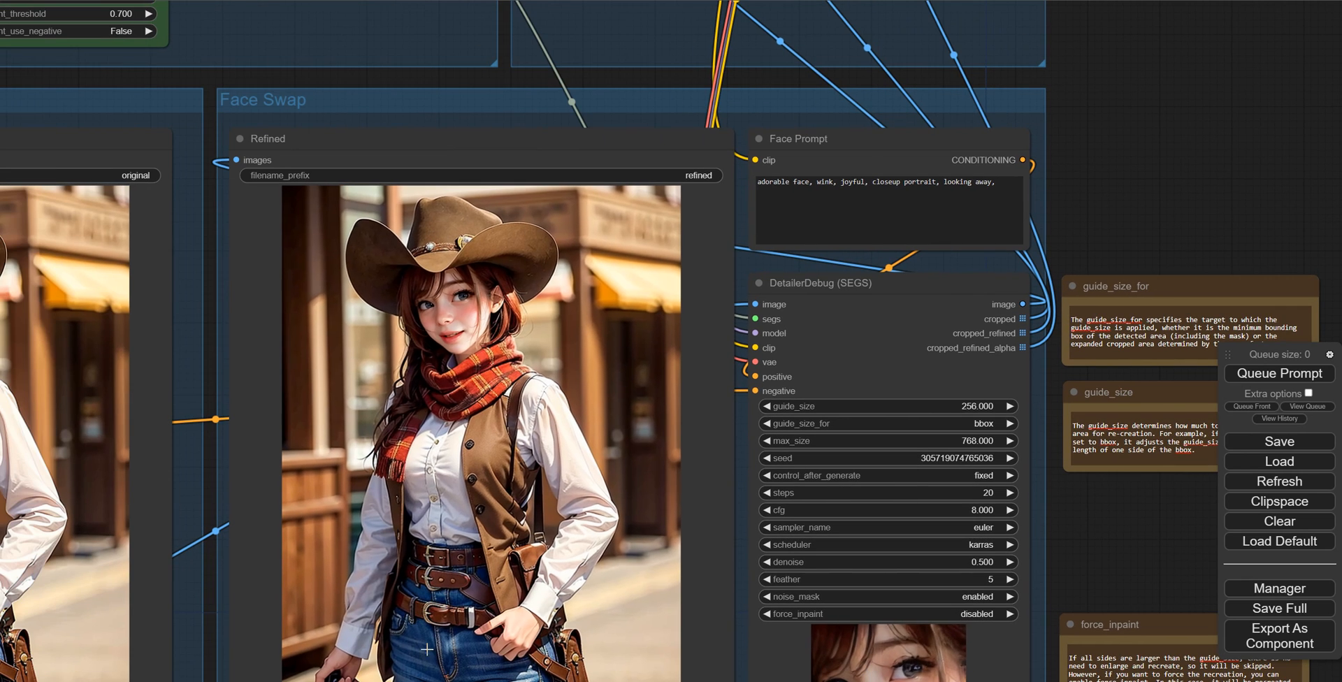
{"action": "key", "text": "alt+Tab"}
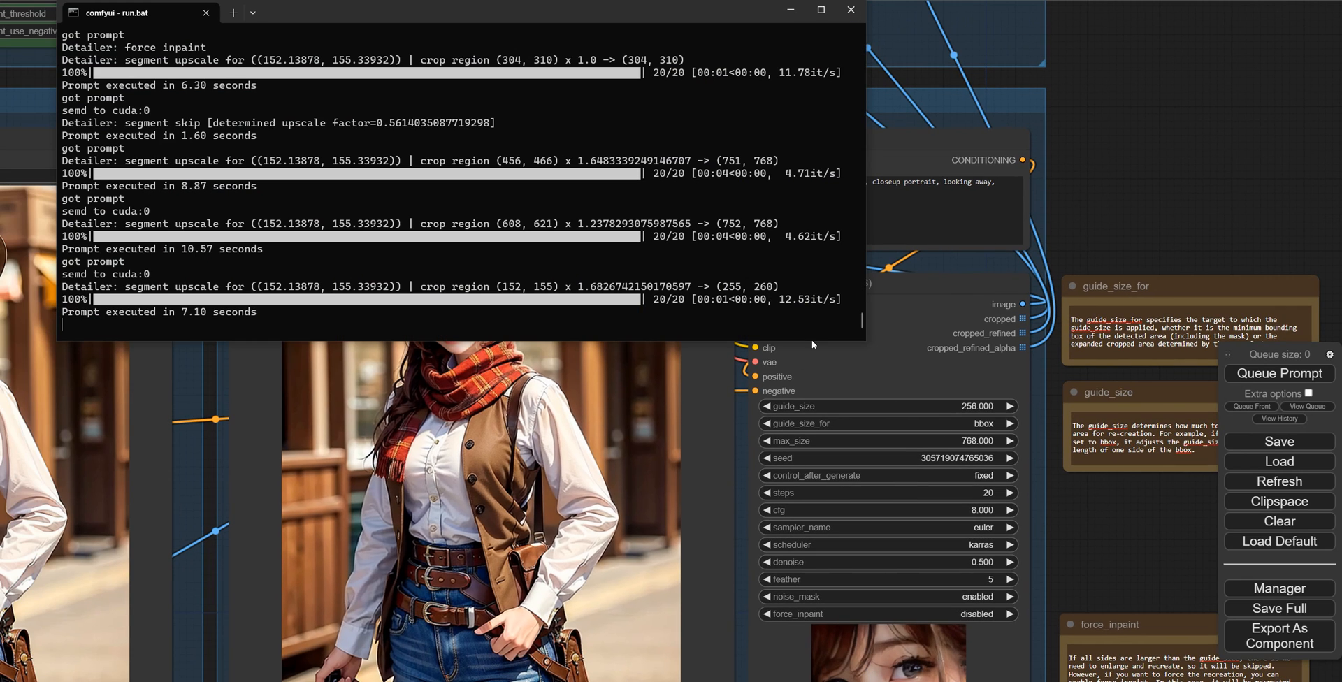
Set guide_size to 512 in DetailerDebug (SEGS), queue the prompt, and check the run in the console
{"action": "left_click", "coordinate": [974, 407]}
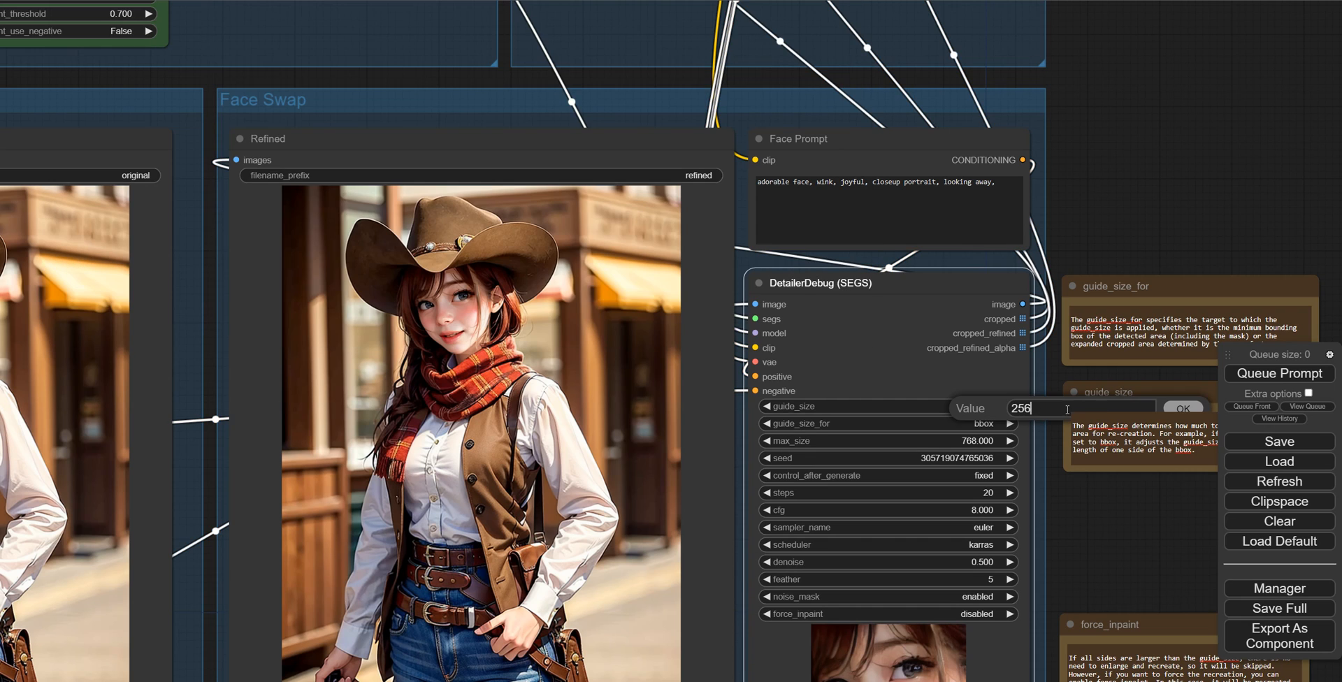
{"action": "key", "text": "ctrl+a"}
{"action": "type", "text": "512"}
{"action": "key", "text": "Return"}
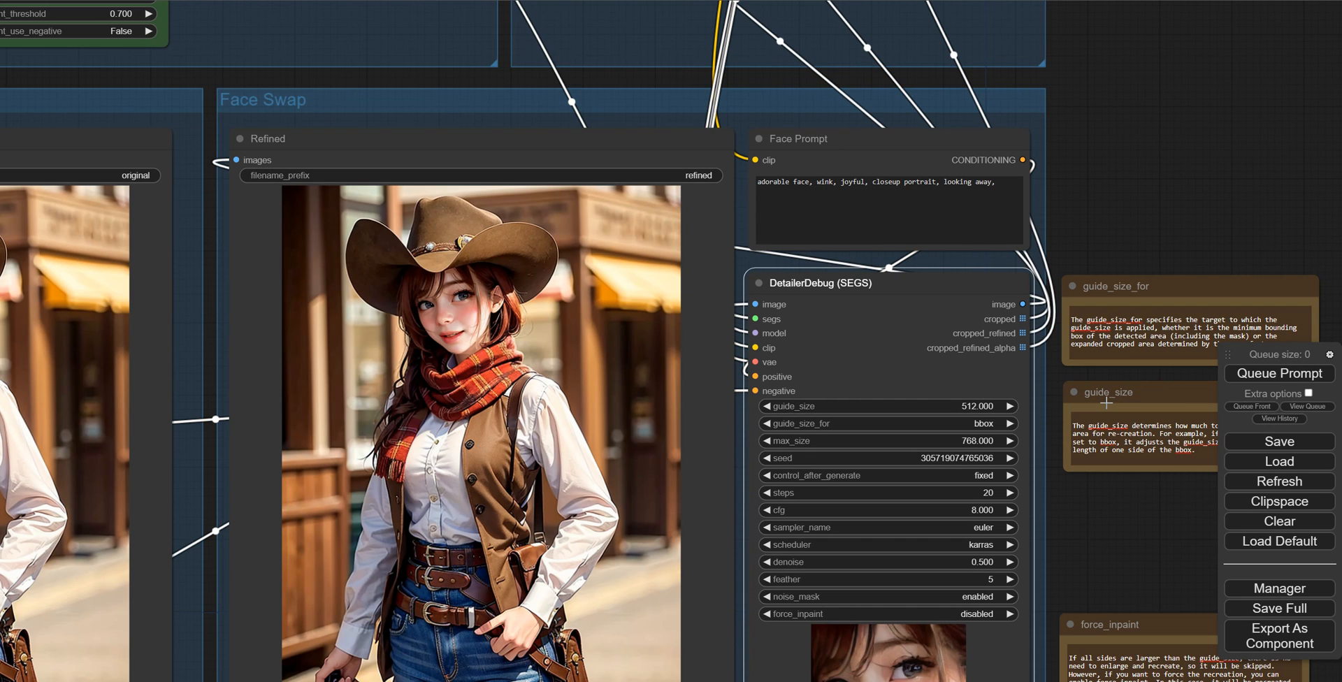
{"action": "key", "text": "ctrl+Return"}
{"action": "key", "text": "alt+Tab"}
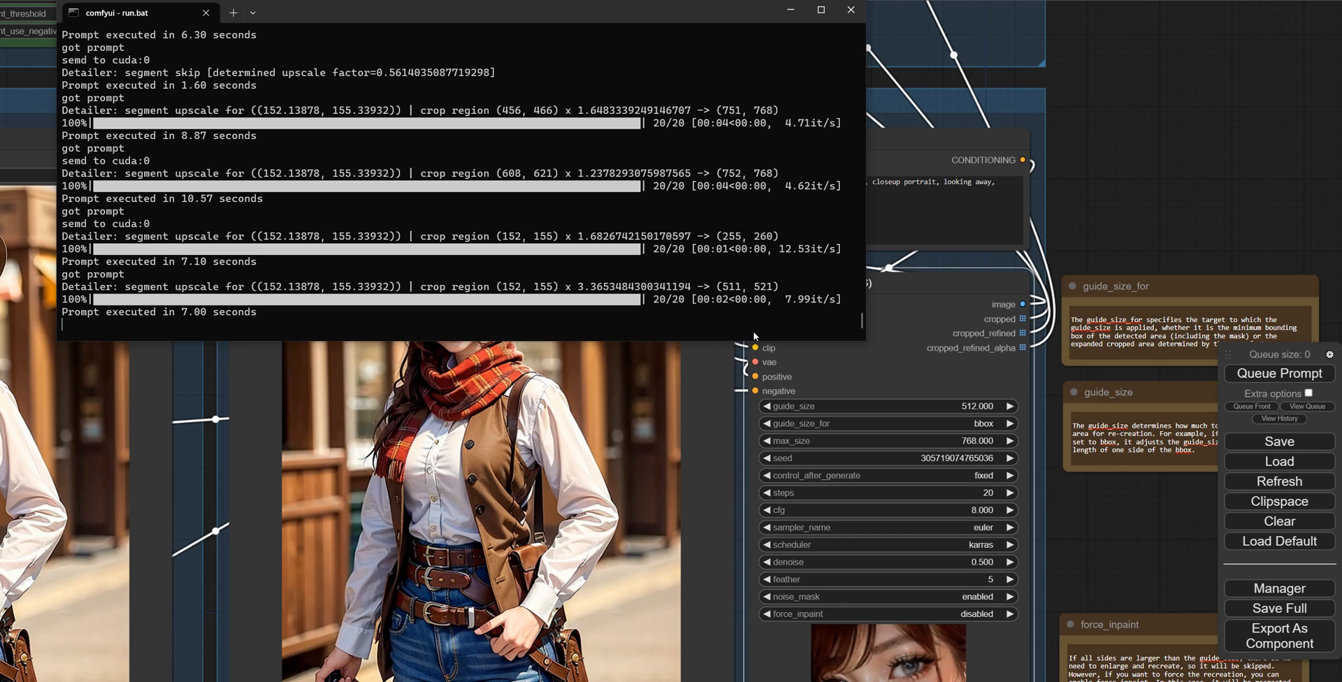
Set guide_size to 430 in DetailerDebug (SEGS), queue the prompt, and check the run in the console
{"action": "left_click", "coordinate": [976, 407]}
{"action": "key", "text": "ctrl+a"}
{"action": "type", "text": "430"}
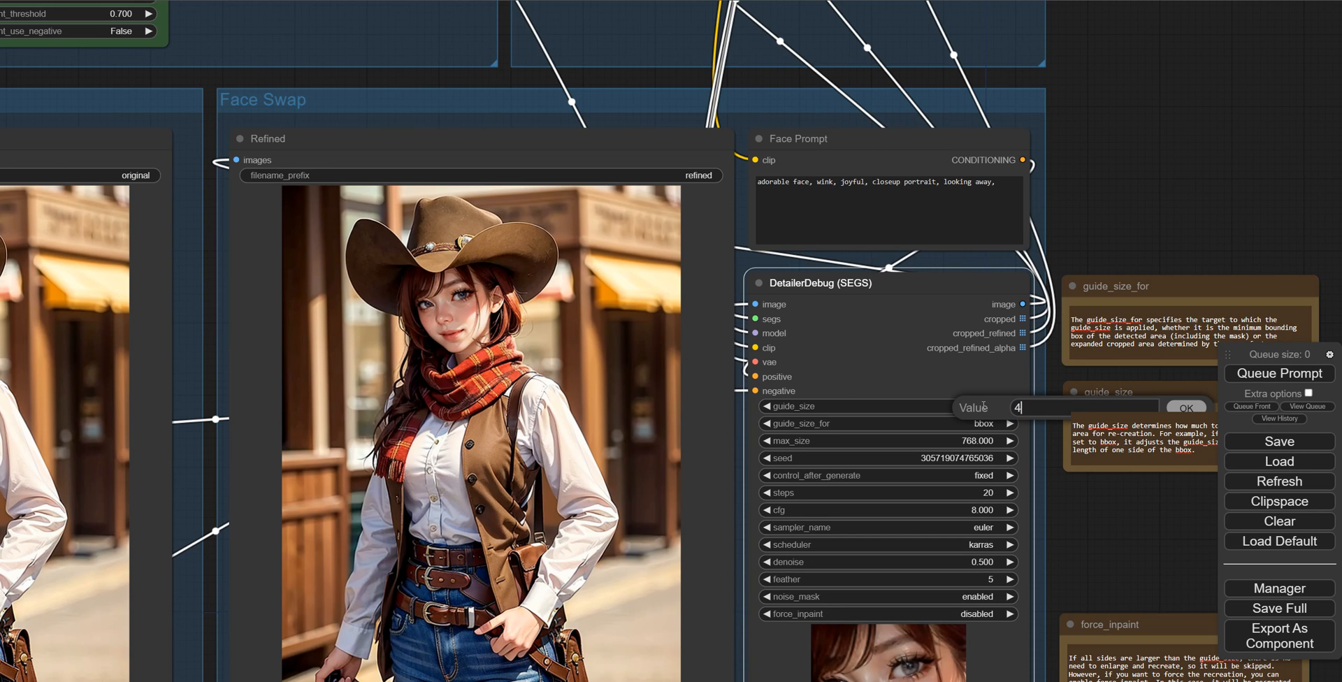
{"action": "key", "text": "Return"}
{"action": "key", "text": "ctrl+Return"}
{"action": "key", "text": "alt+Tab"}
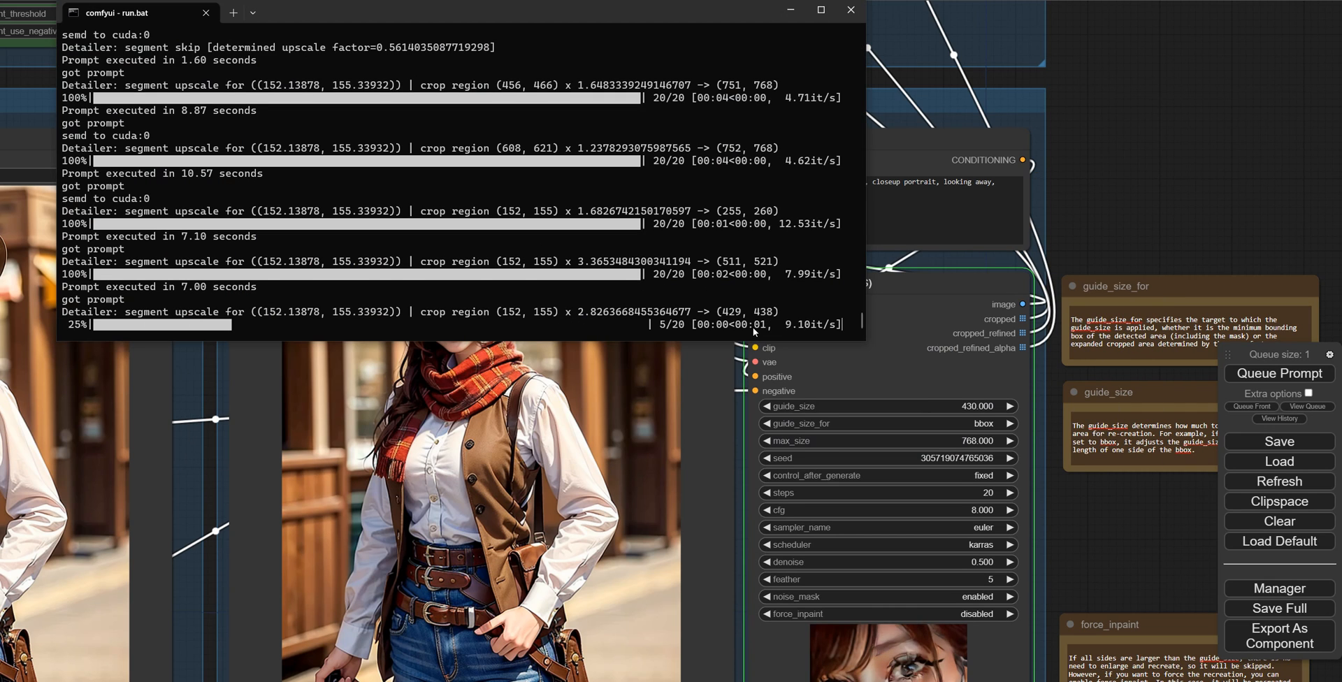
Return to the workflow, set the BBOX Detector (SEGS) crop_factor to 2, and queue the prompt
{"action": "scroll", "coordinate": [1088, 517], "scroll_direction": "down", "scroll_amount": 5}
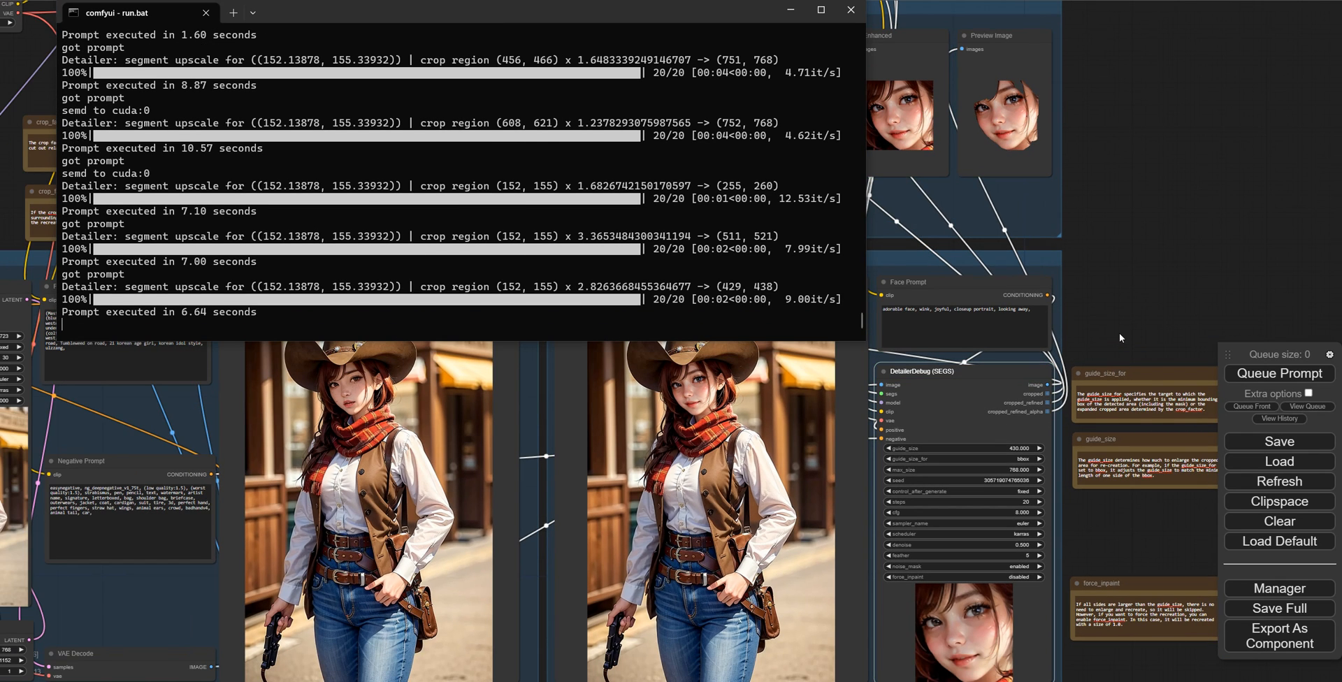
{"action": "left_click", "coordinate": [1121, 338]}
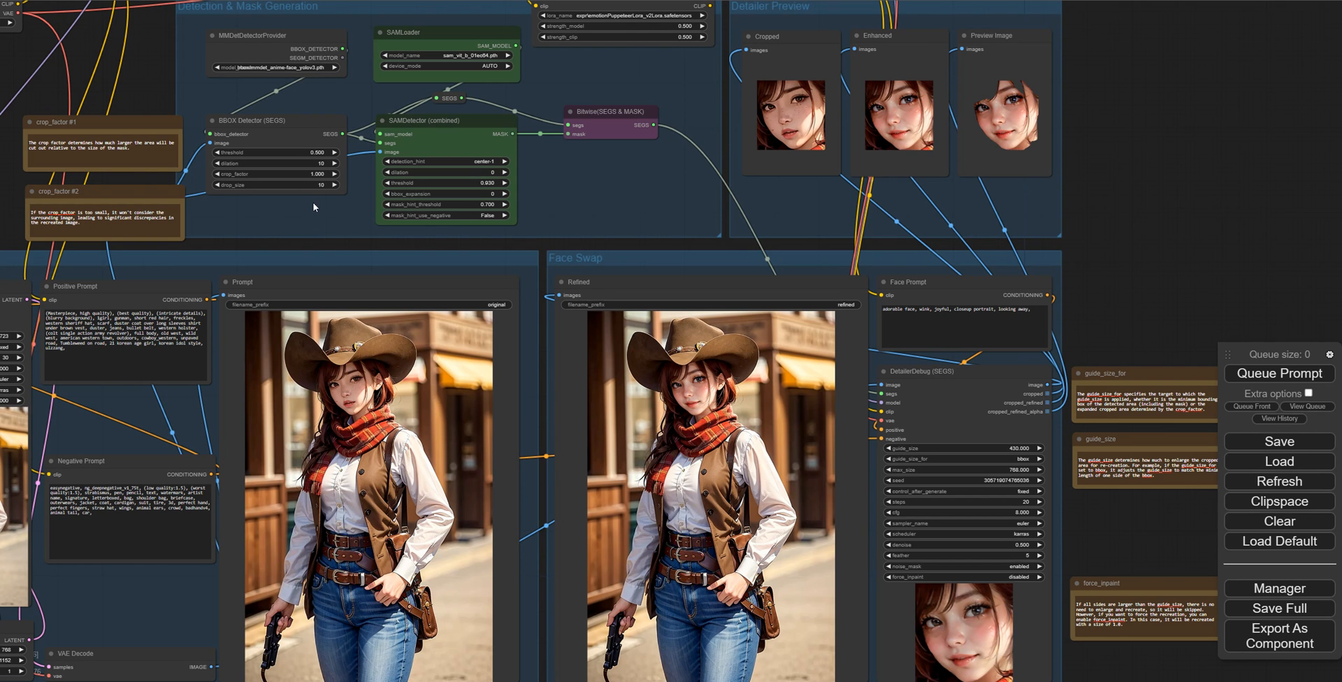
{"action": "left_click", "coordinate": [312, 174]}
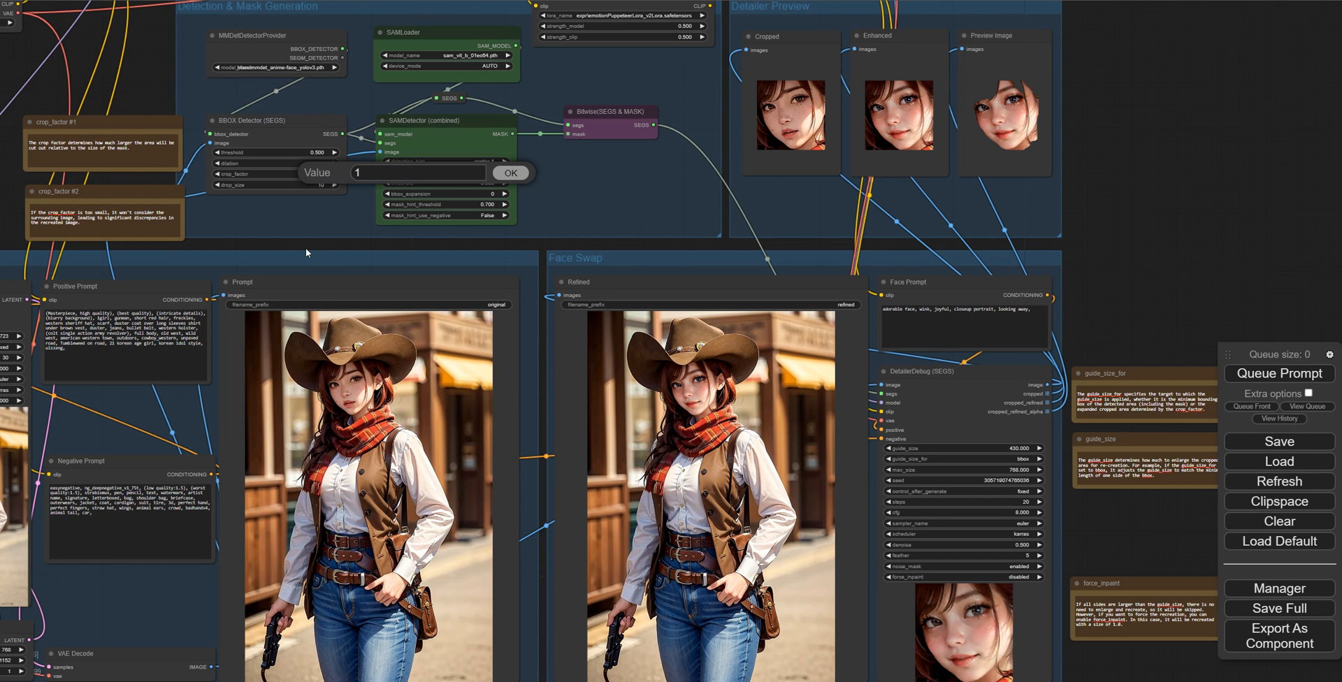
{"action": "scroll", "coordinate": [305, 247], "scroll_direction": "up", "scroll_amount": 7}
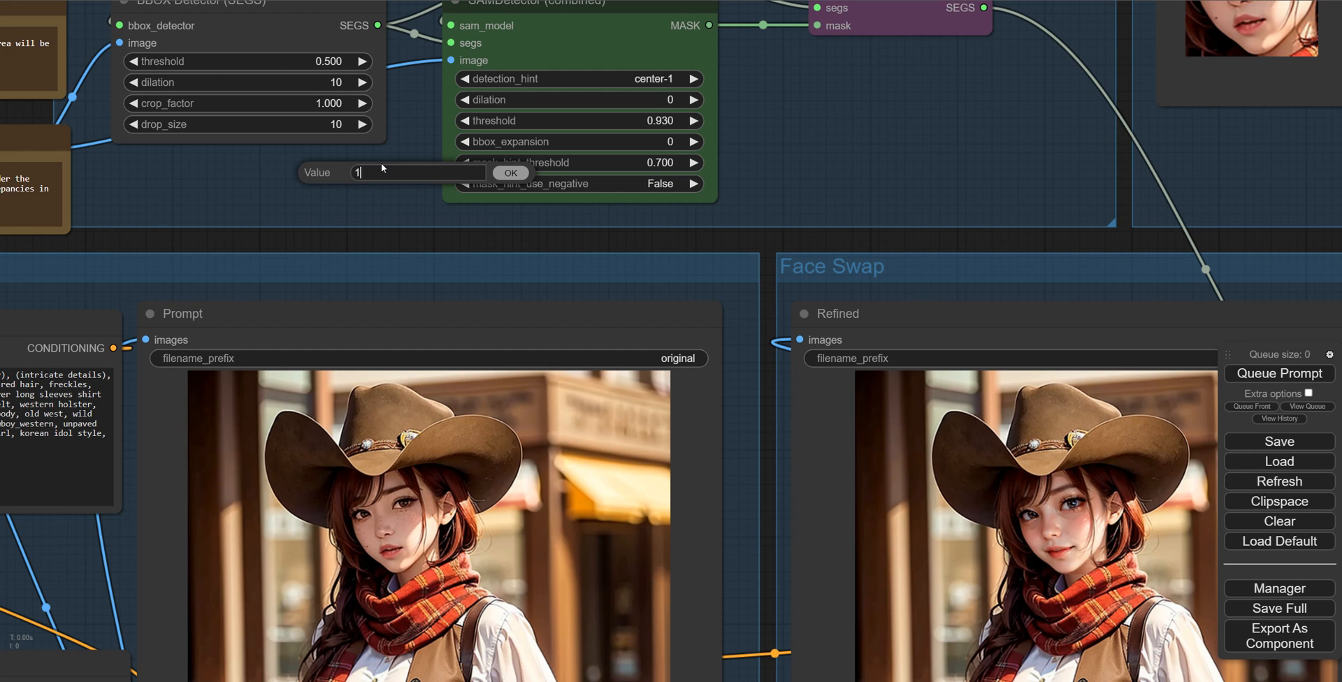
{"action": "key", "text": "BackSpace"}
{"action": "type", "text": "2"}
{"action": "key", "text": "Return"}
{"action": "key", "text": "ctrl+Return"}
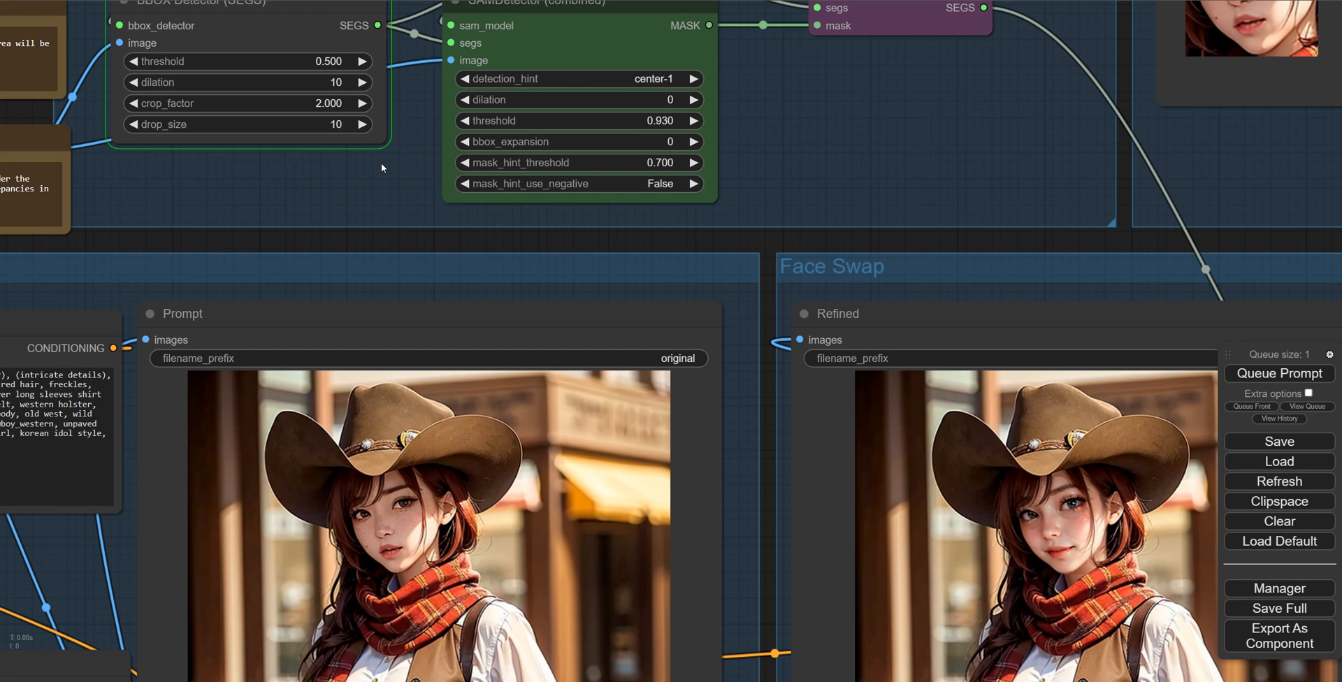
Check the console log for the latest run's crop region and upscale, and return to the DetailerDebug (SEGS) node
{"action": "scroll", "coordinate": [725, 299], "scroll_direction": "down", "scroll_amount": 4}
{"action": "left_click_drag", "start_coordinate": [1285, 263], "coordinate": [690, 168]}
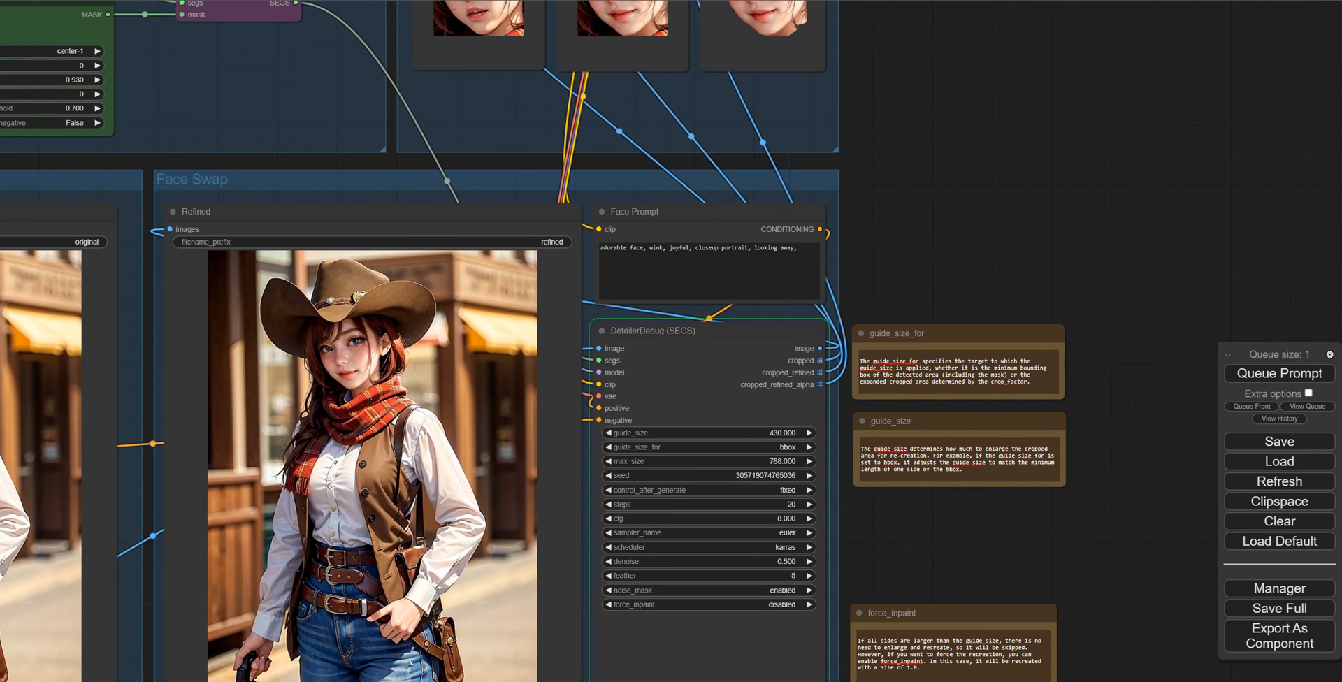
{"action": "left_click", "coordinate": [454, 681]}
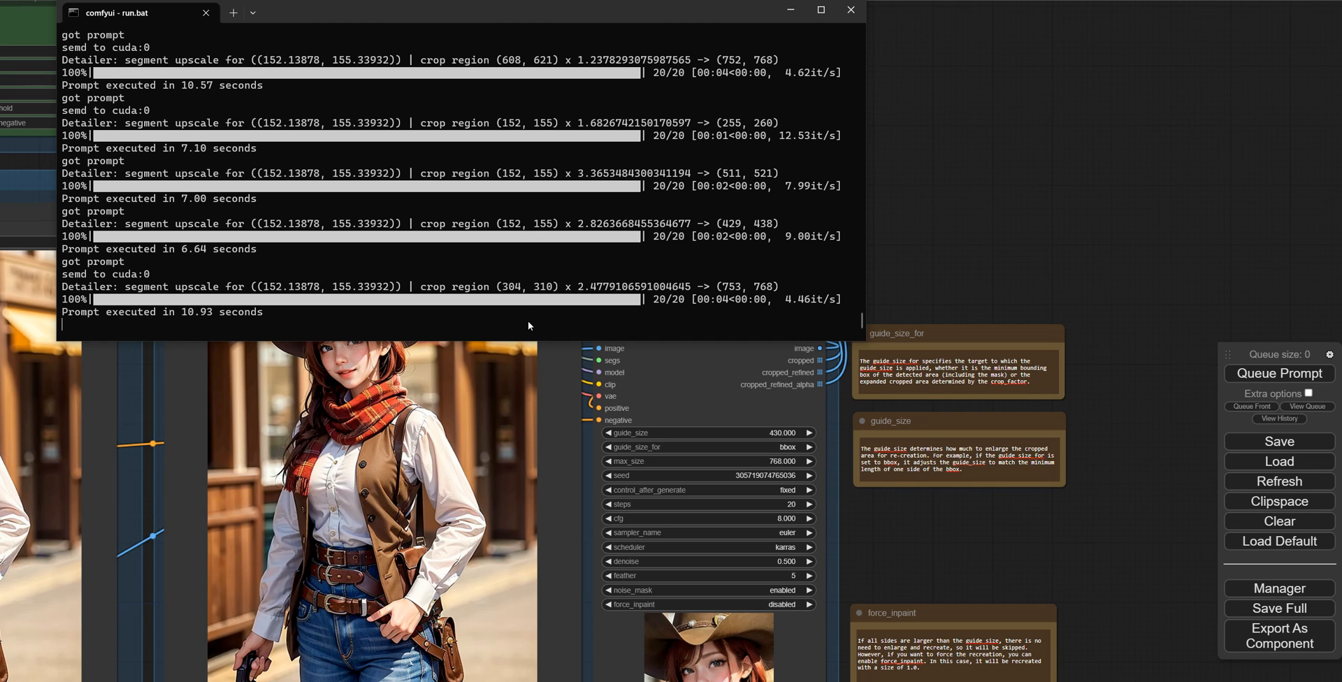
{"action": "left_click", "coordinate": [799, 449]}
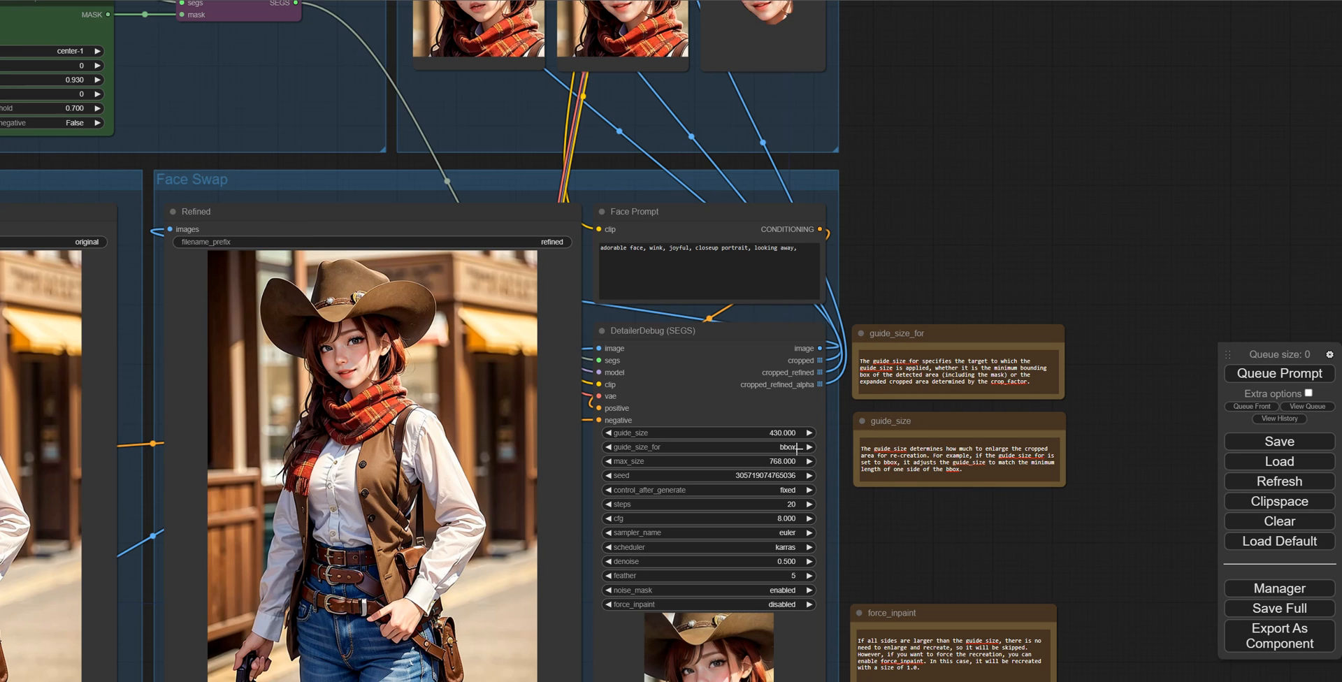
Switch guide_size_for to crop_region in DetailerDebug (SEGS), queue the prompt, and check the run in the console
{"action": "left_click", "coordinate": [802, 464]}
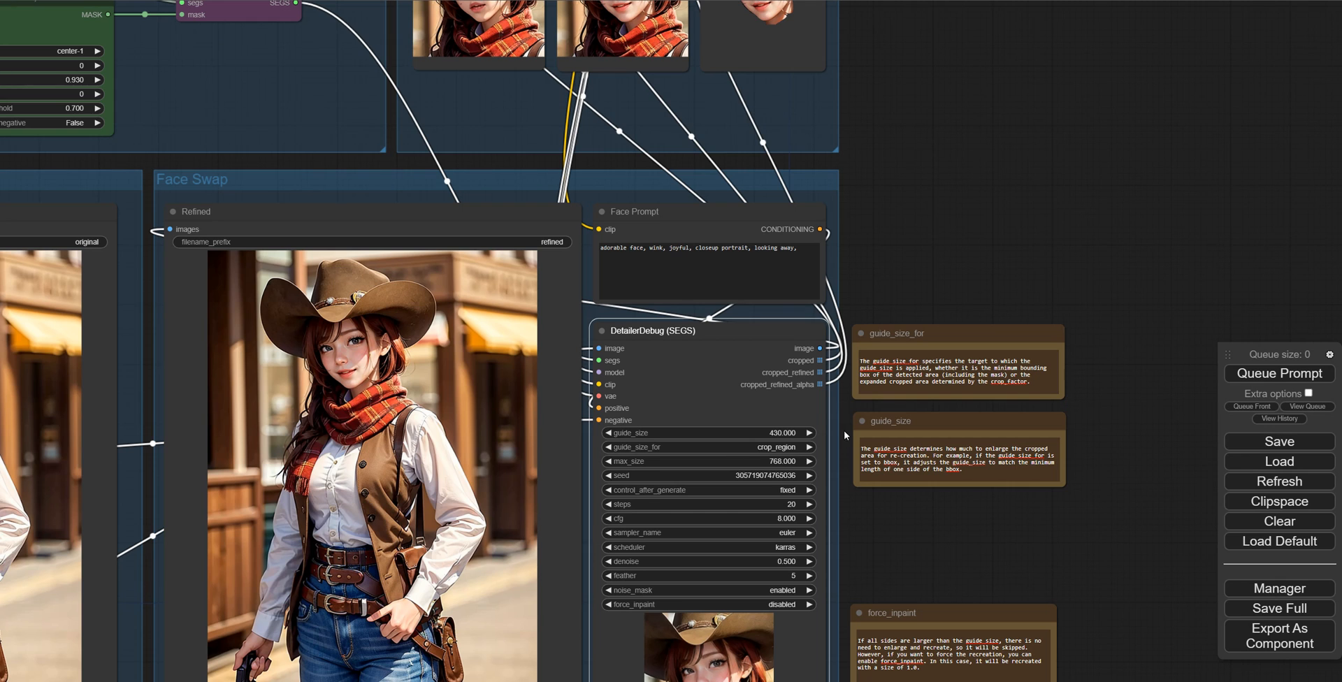
{"action": "left_click", "coordinate": [878, 518]}
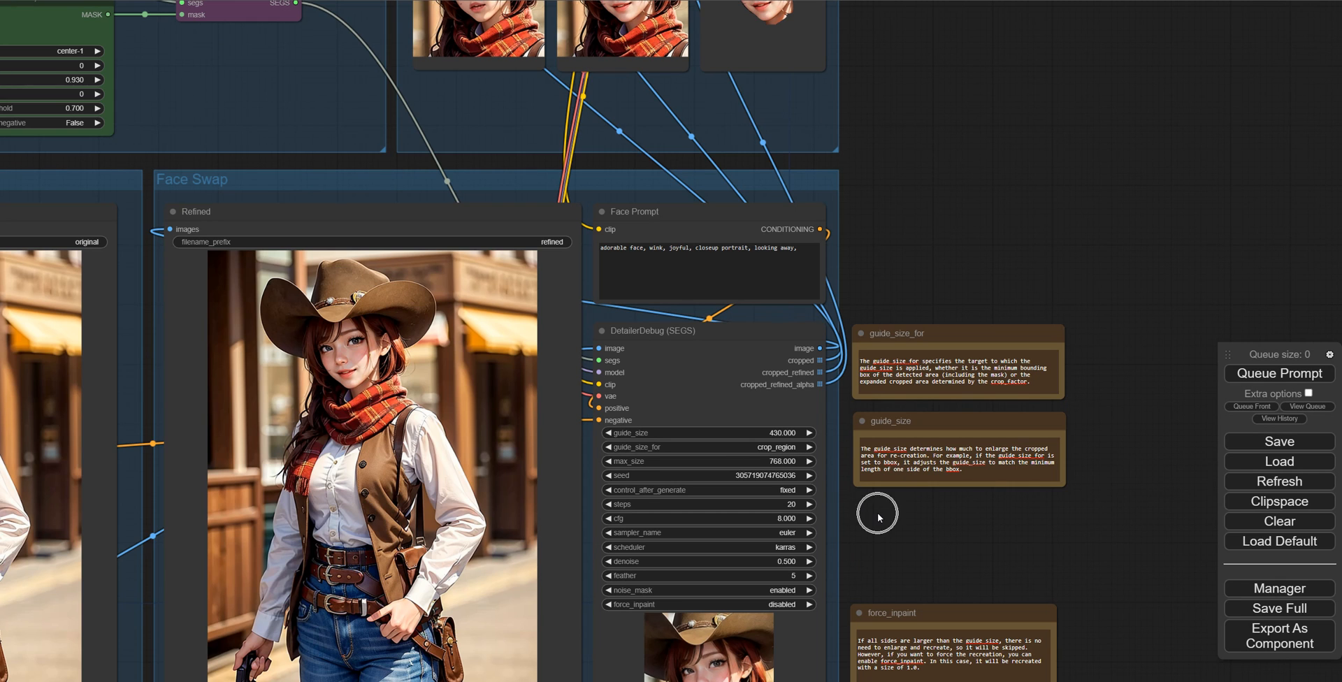
{"action": "key", "text": "ctrl+Return"}
{"action": "key", "text": "alt+Tab"}
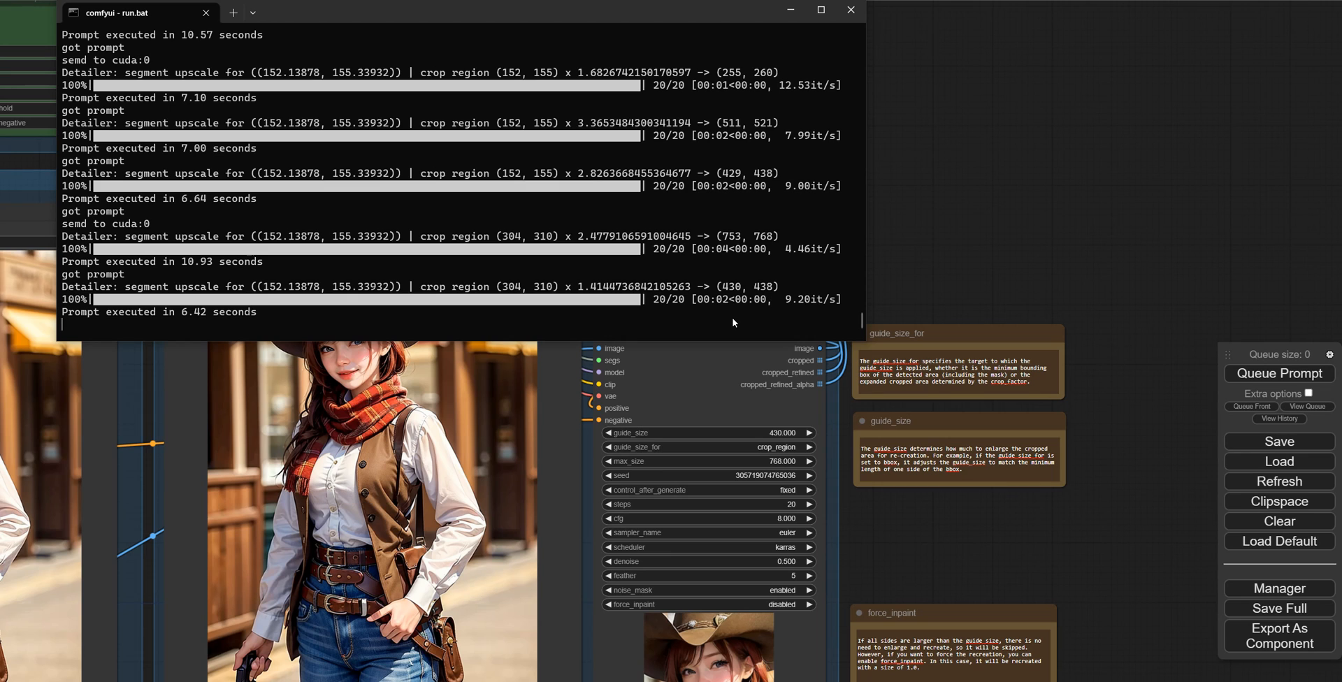
{"action": "left_click", "coordinate": [890, 530]}
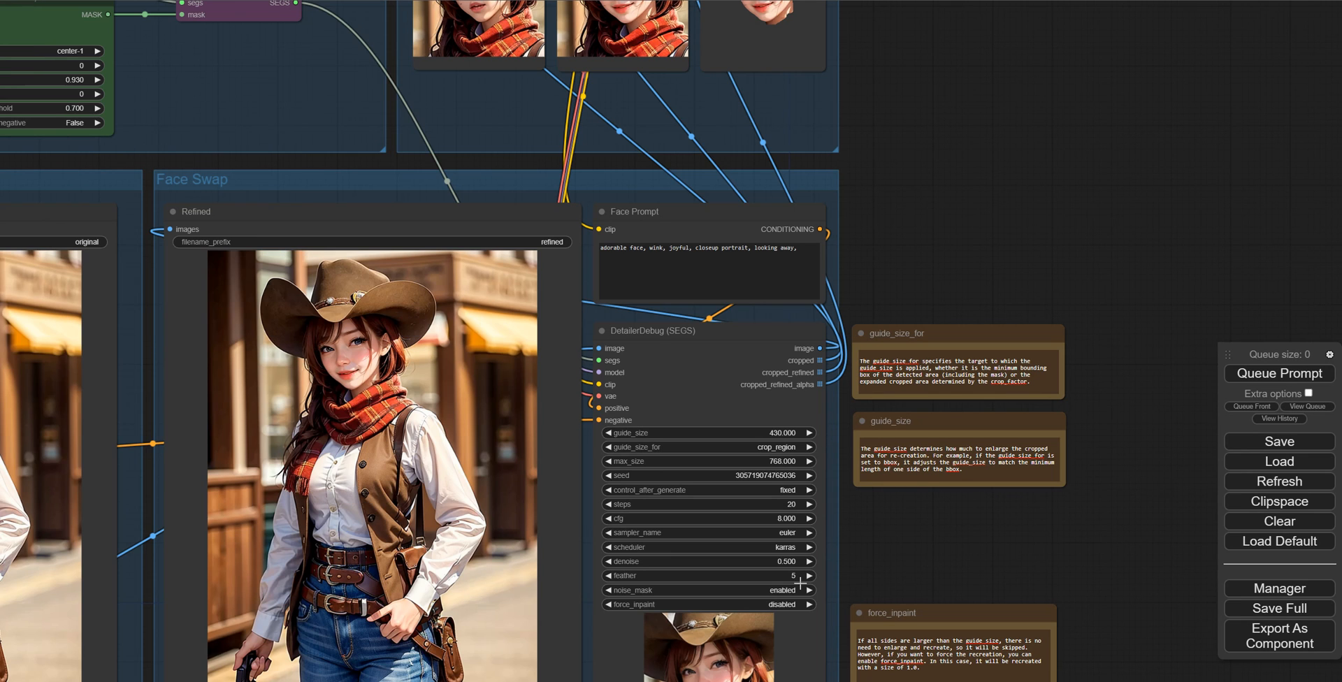
Set guide_size to 128 in the DetailerDebug (SEGS) node
{"action": "left_click", "coordinate": [779, 434]}
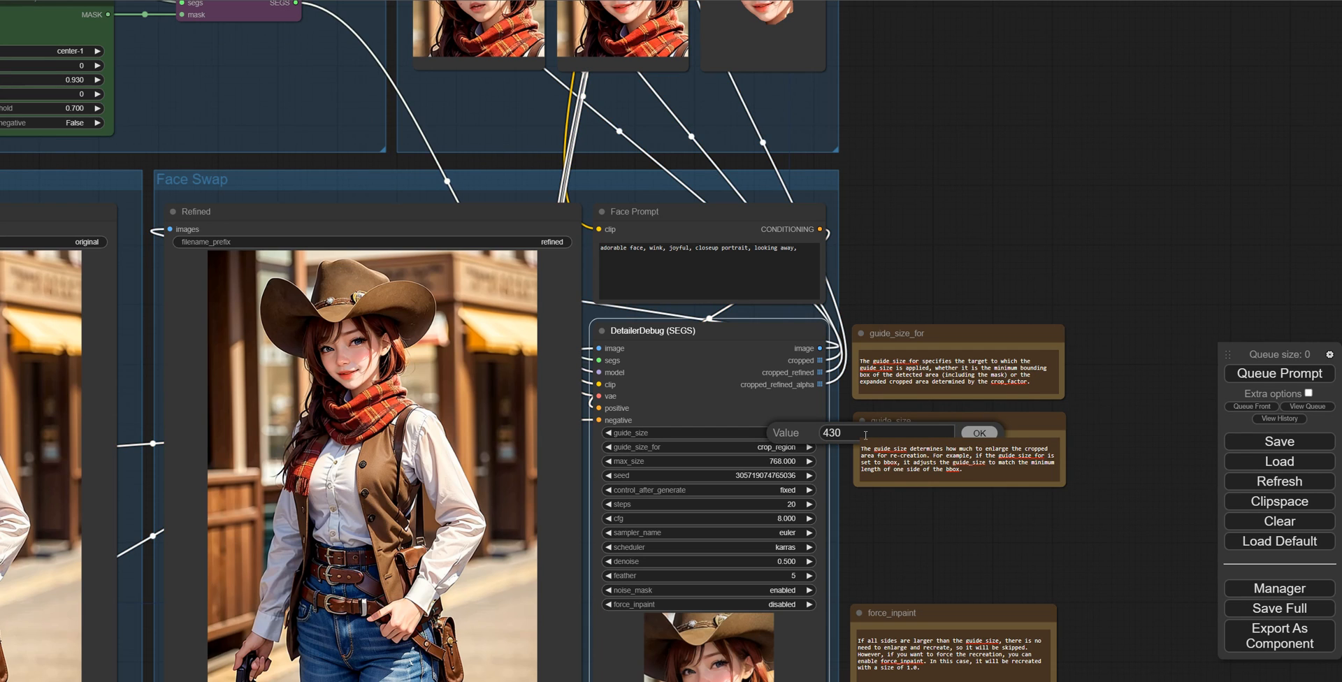
{"action": "key", "text": "ctrl+a"}
{"action": "type", "text": "128"}
{"action": "key", "text": "Return"}
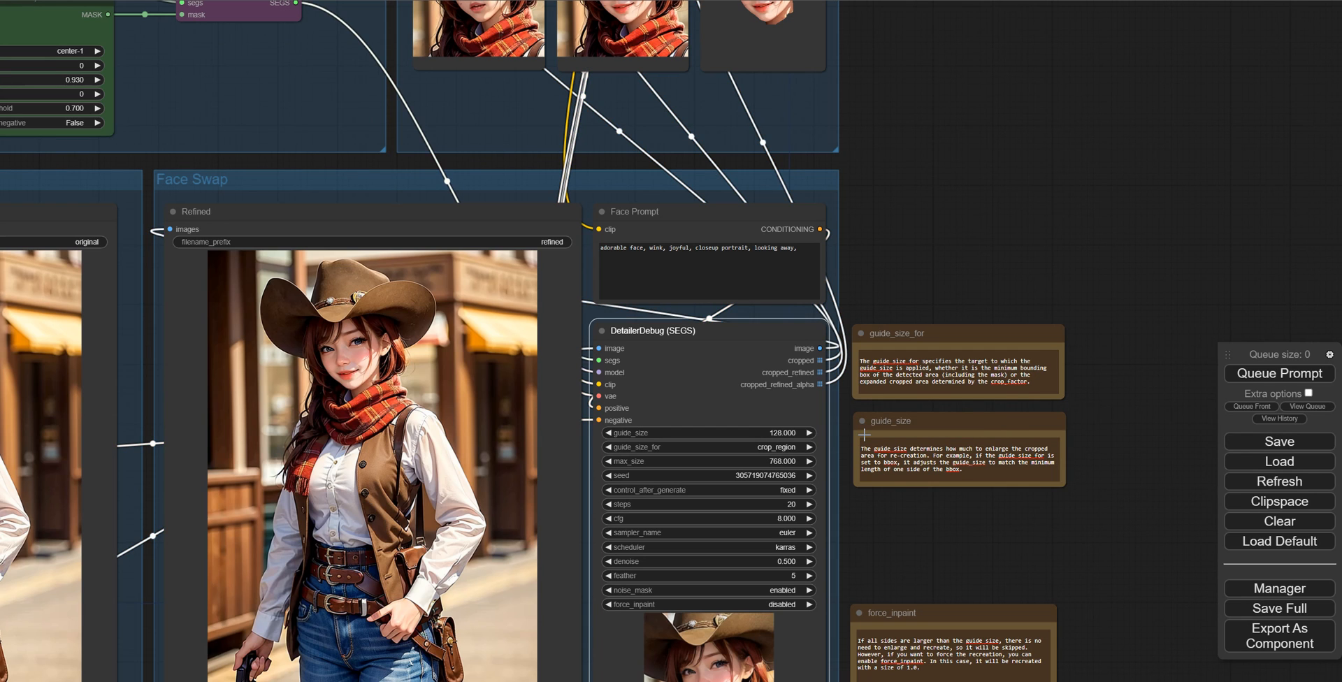
Read the force_inpaint note, queue the prompt, and check the run in the console and the Detailer Preview images
{"action": "left_click_drag", "start_coordinate": [923, 535], "coordinate": [893, 386]}
{"action": "scroll", "coordinate": [891, 381], "scroll_direction": "up", "scroll_amount": 3}
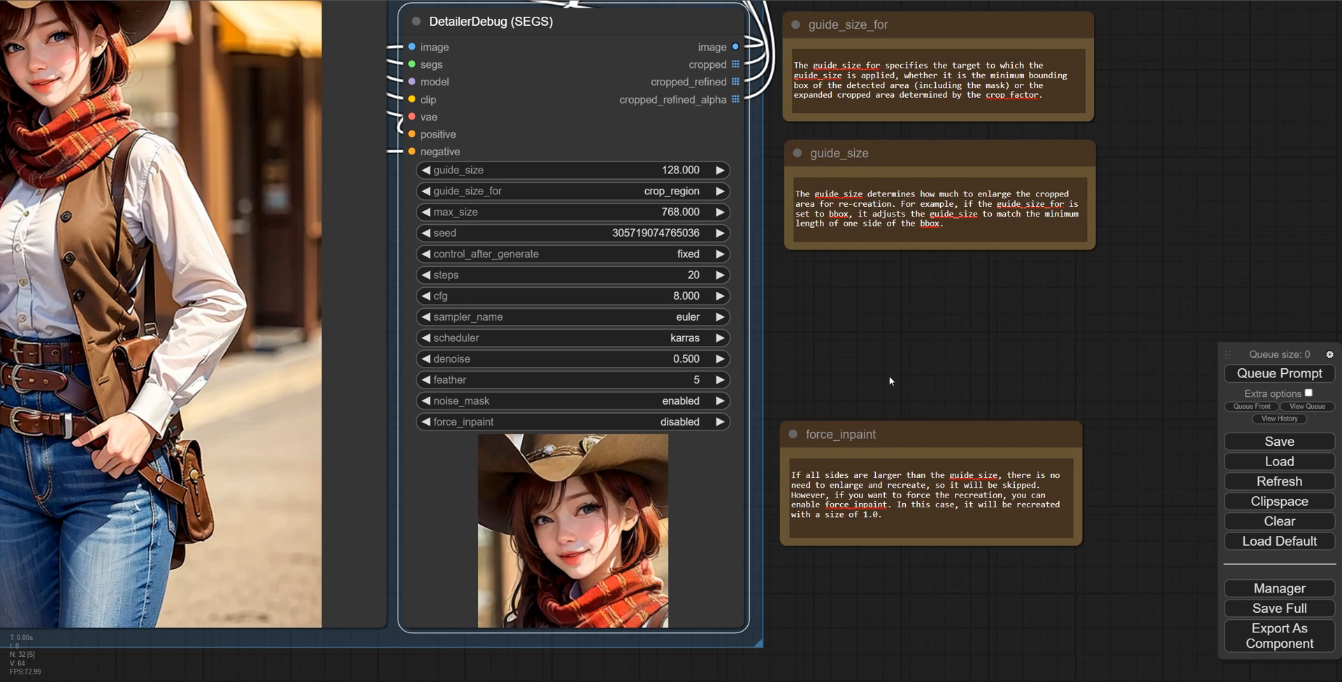
{"action": "left_click", "coordinate": [975, 449]}
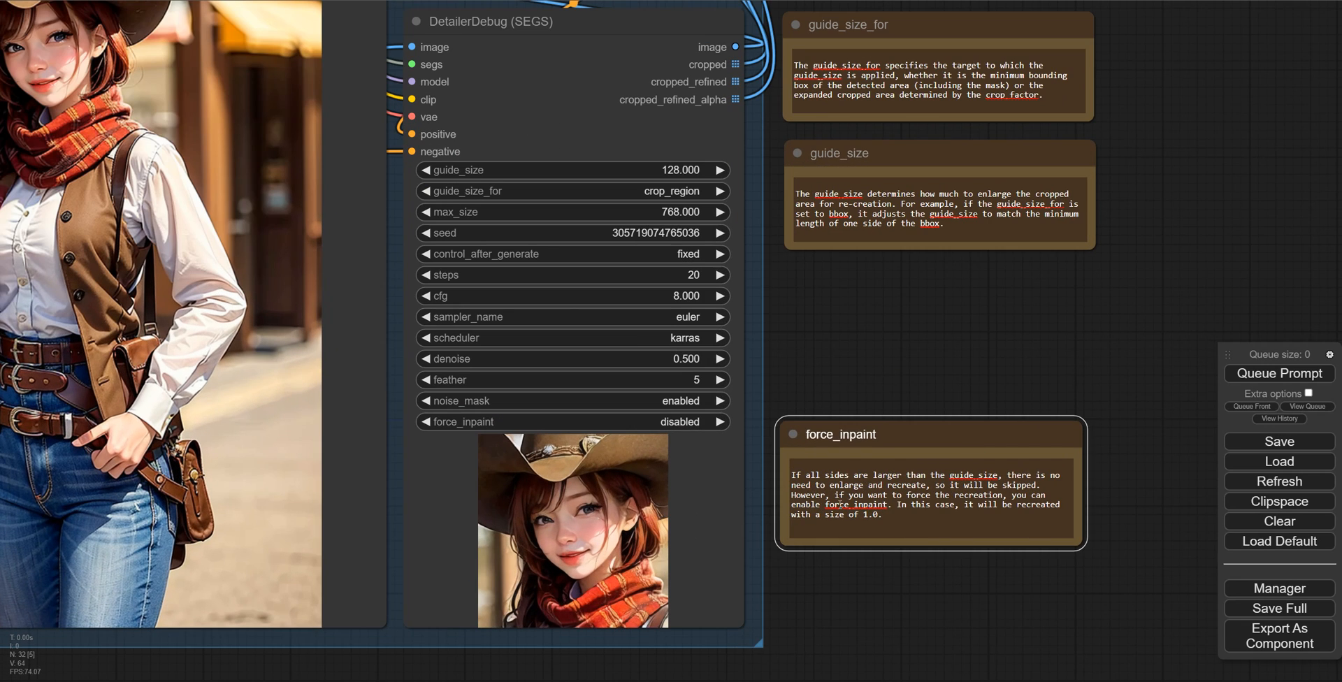
{"action": "left_click", "coordinate": [839, 363]}
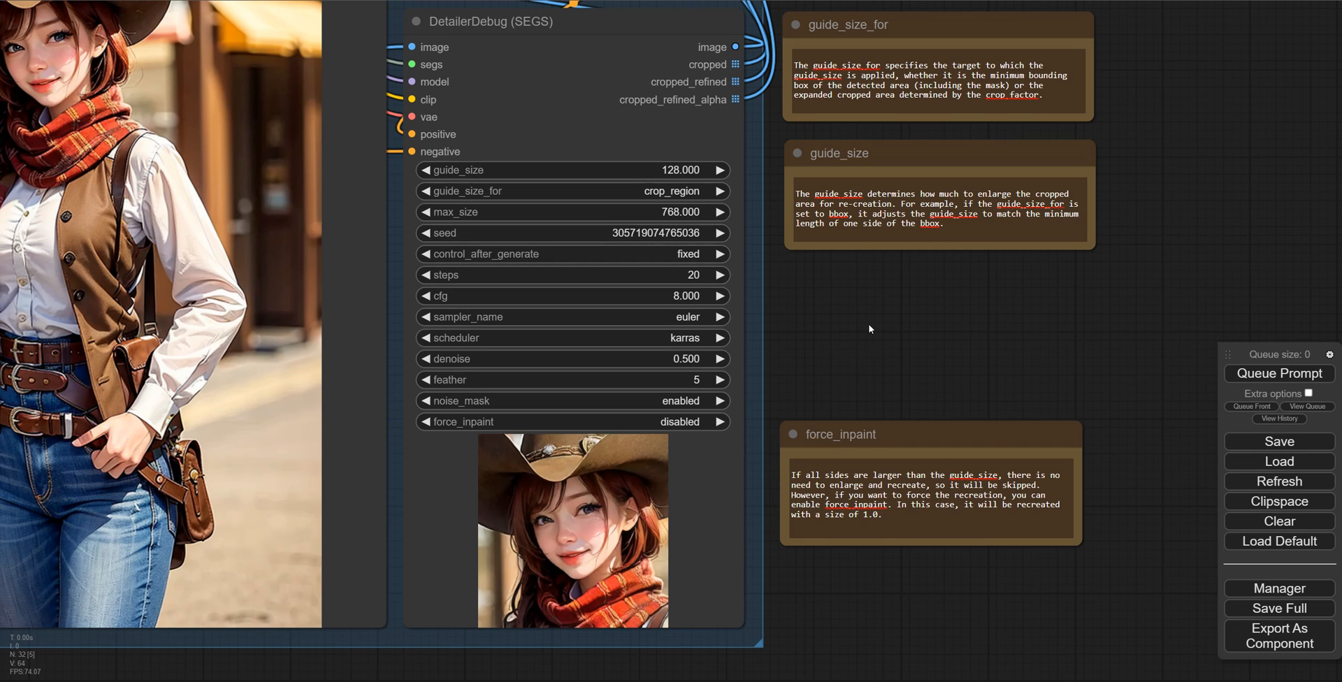
{"action": "key", "text": "ctrl+Return"}
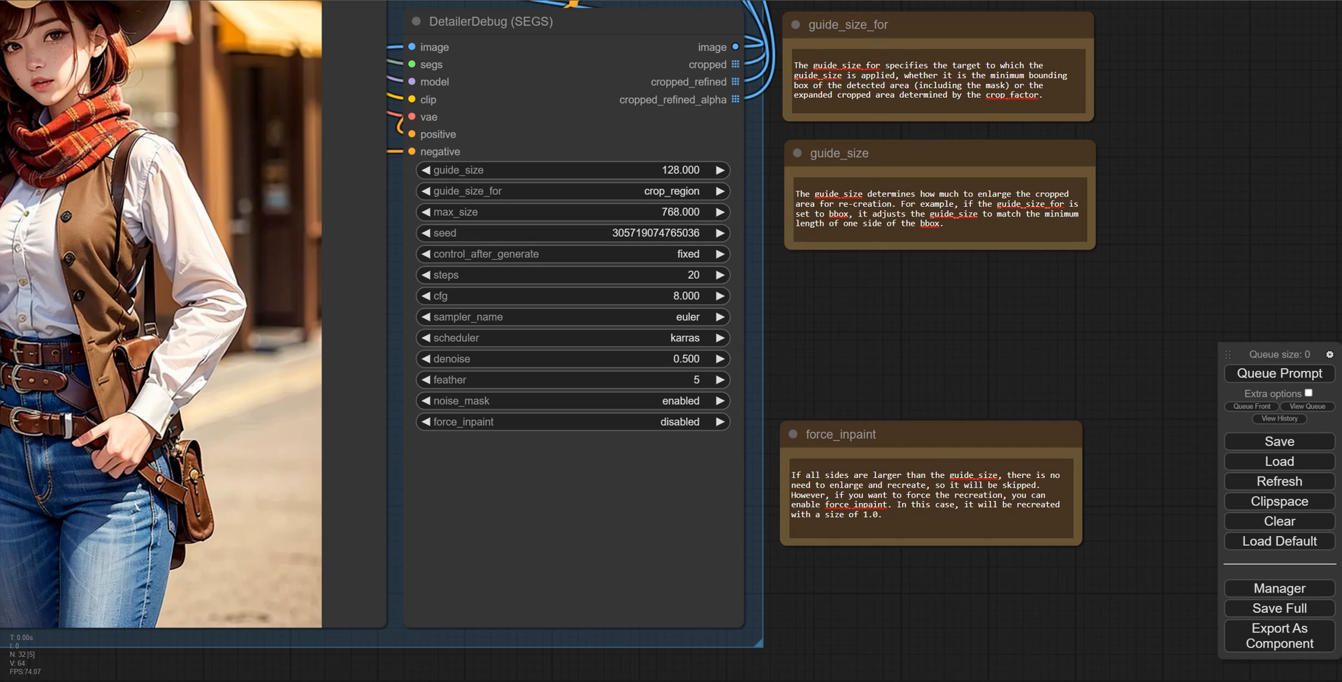
{"action": "key", "text": "alt+Tab"}
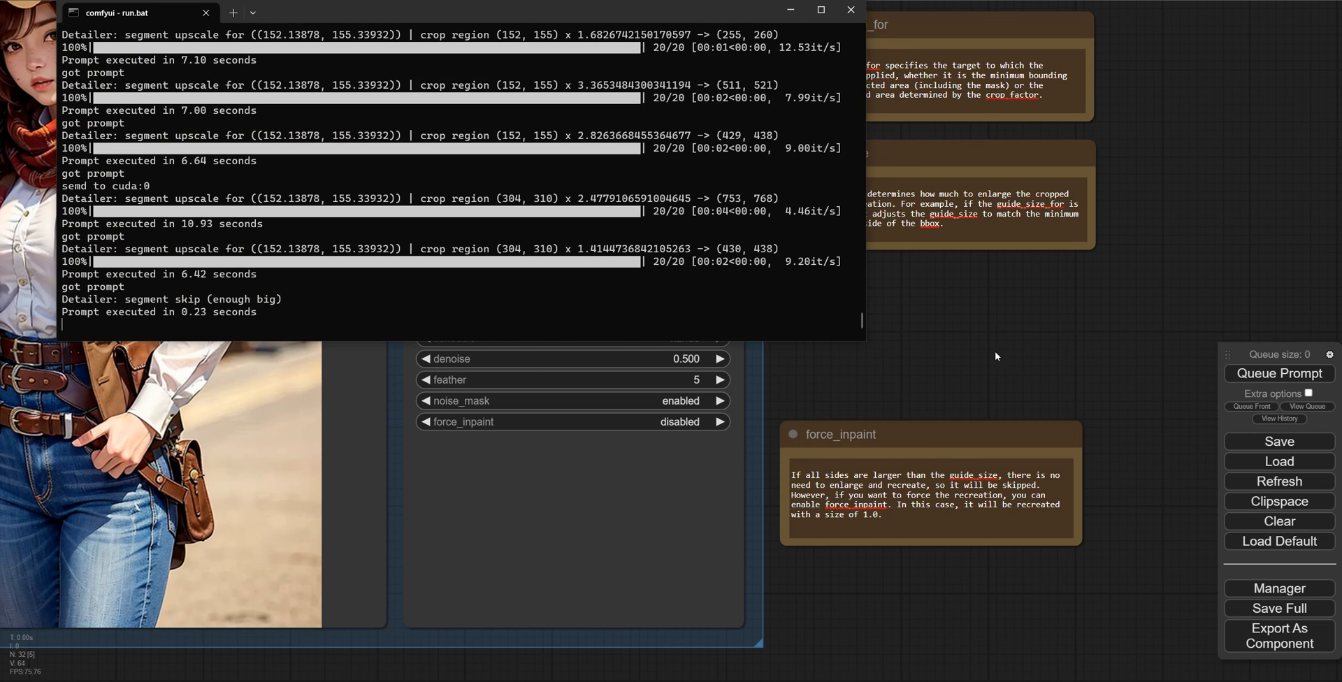
{"action": "key", "text": "alt+Tab"}
{"action": "scroll", "coordinate": [996, 352], "scroll_direction": "down", "scroll_amount": 6}
{"action": "left_click_drag", "start_coordinate": [1034, 352], "coordinate": [1046, 539]}
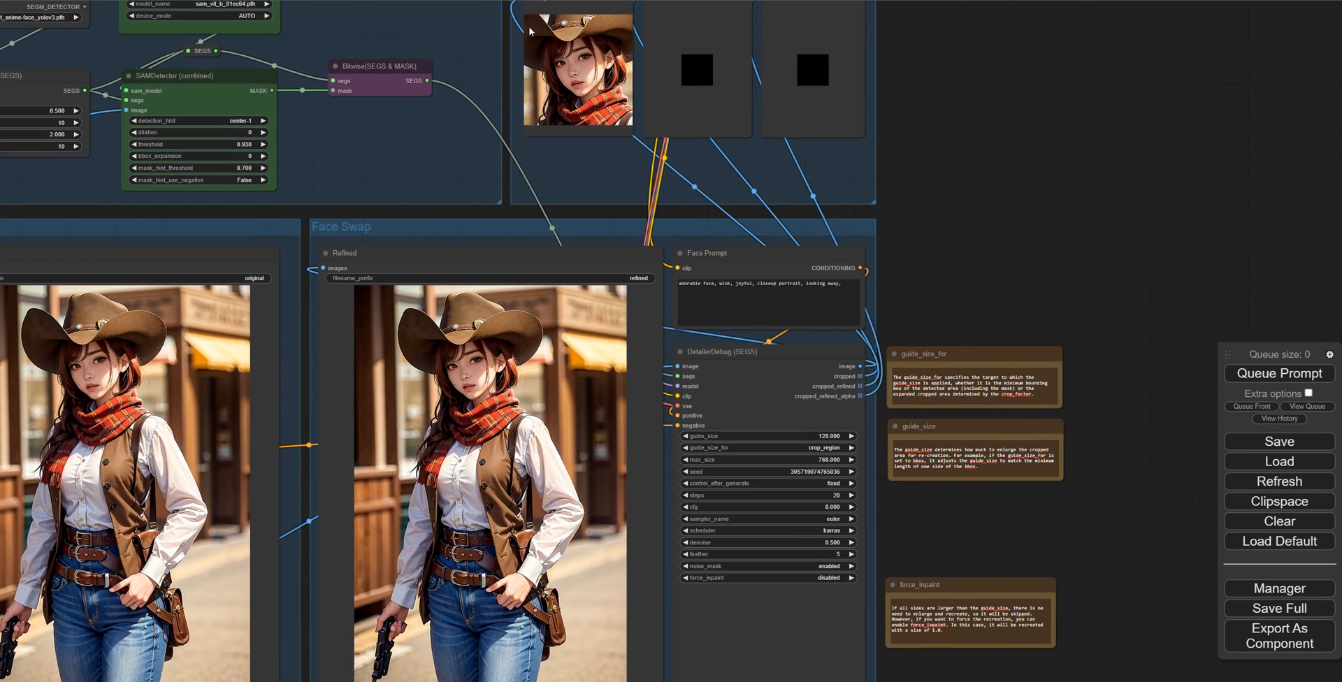
Enable force_inpaint in DetailerDebug (SEGS), queue the prompt, and check the run in the console
{"action": "left_click_drag", "start_coordinate": [964, 558], "coordinate": [962, 520]}
{"action": "scroll", "coordinate": [854, 516], "scroll_direction": "up", "scroll_amount": 1}
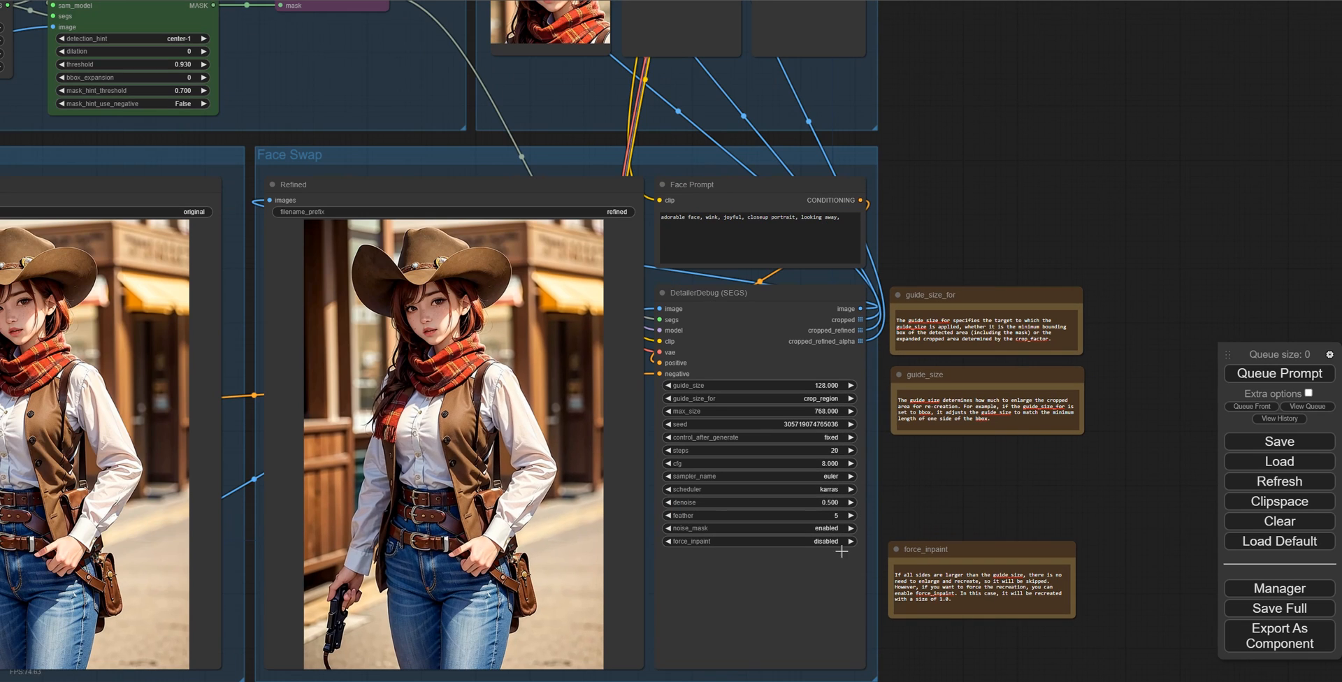
{"action": "left_click", "coordinate": [836, 541]}
{"action": "left_click", "coordinate": [853, 560]}
{"action": "left_click", "coordinate": [988, 497]}
{"action": "key", "text": "ctrl+Return"}
{"action": "key", "text": "alt+Tab"}
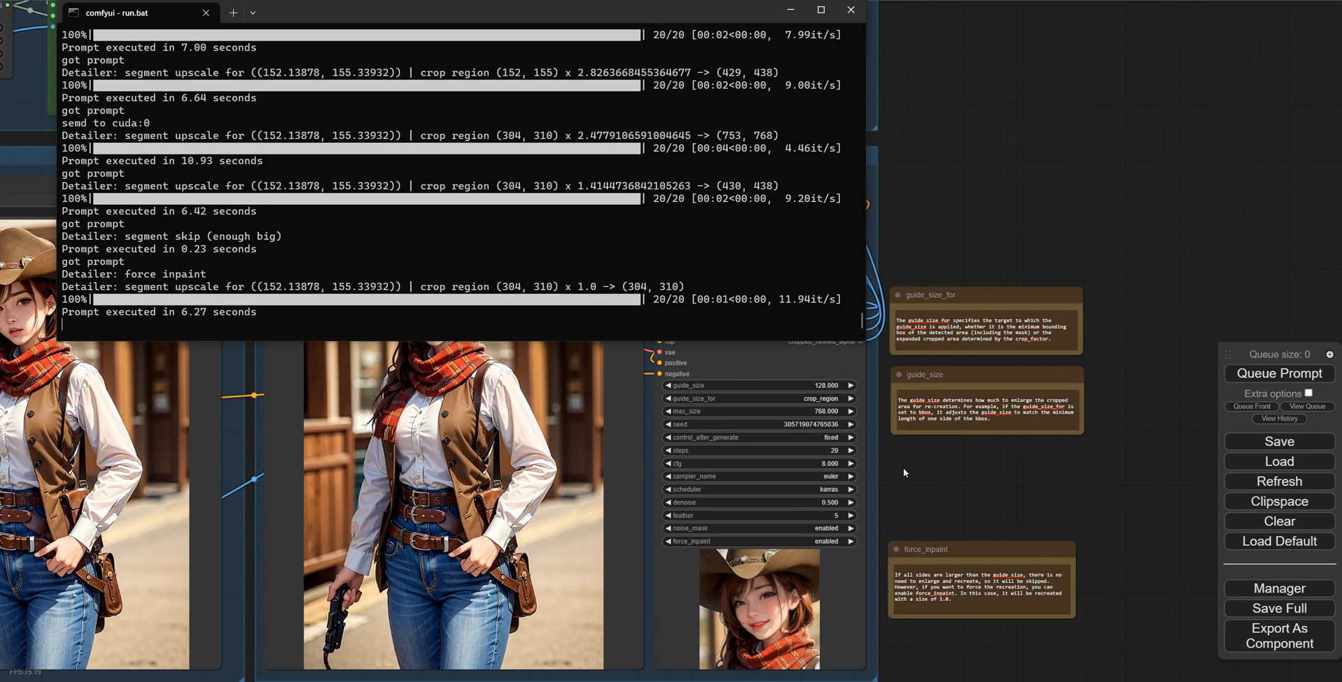
Return to the workflow, set guide_size to 512 in DetailerDebug (SEGS), and queue the prompt
{"action": "left_click", "coordinate": [903, 468]}
{"action": "scroll", "coordinate": [941, 202], "scroll_direction": "down", "scroll_amount": 6}
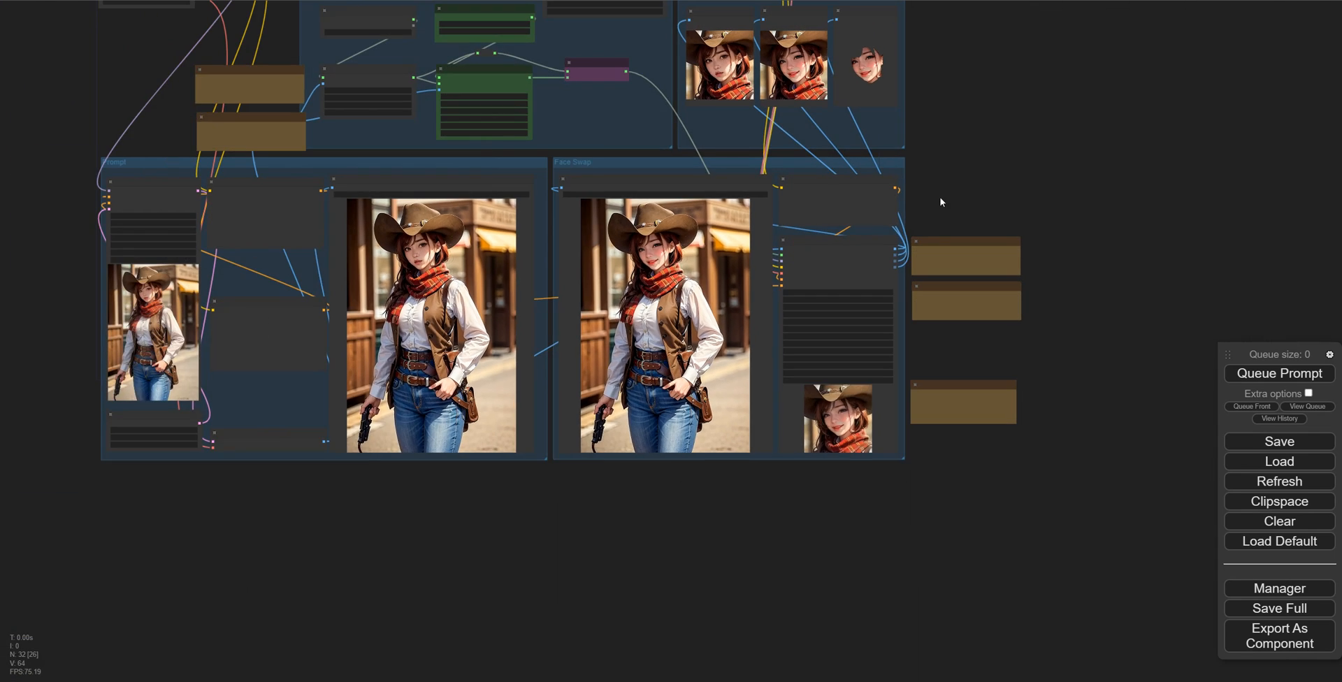
{"action": "left_click_drag", "start_coordinate": [941, 202], "coordinate": [993, 318]}
{"action": "scroll", "coordinate": [995, 326], "scroll_direction": "up", "scroll_amount": 3}
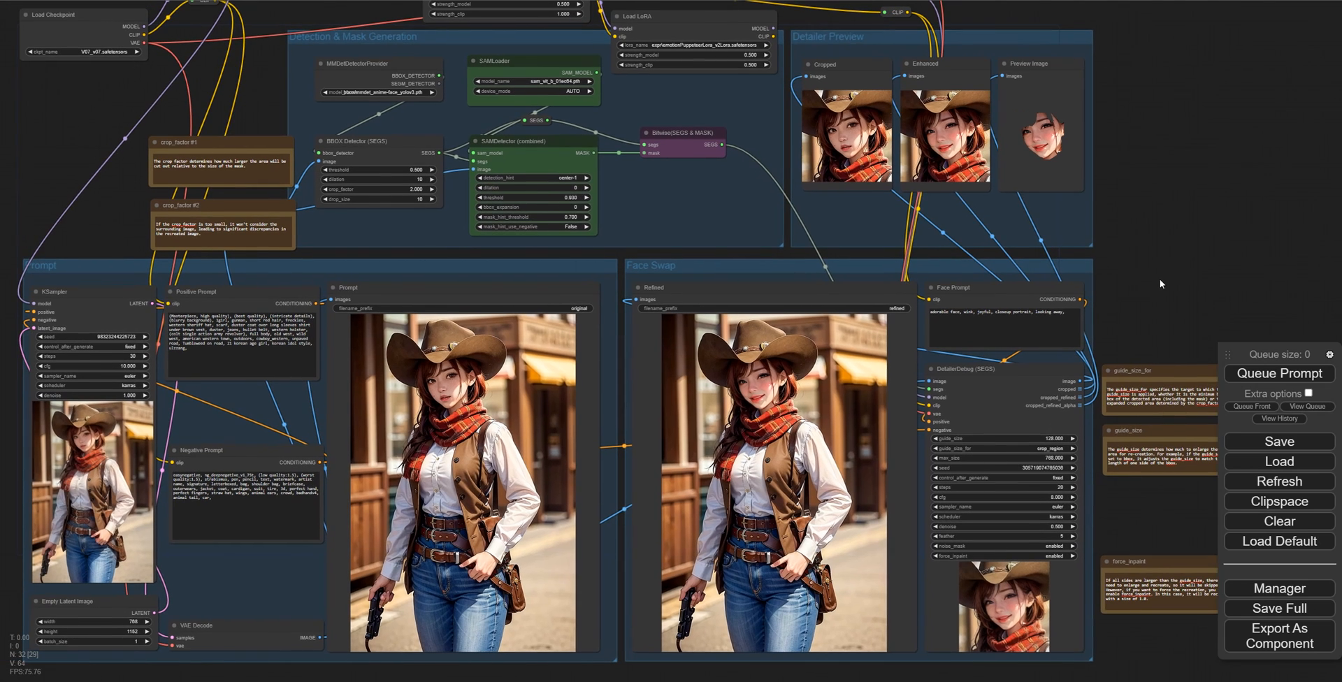
{"action": "left_click_drag", "start_coordinate": [1161, 283], "coordinate": [1163, 284]}
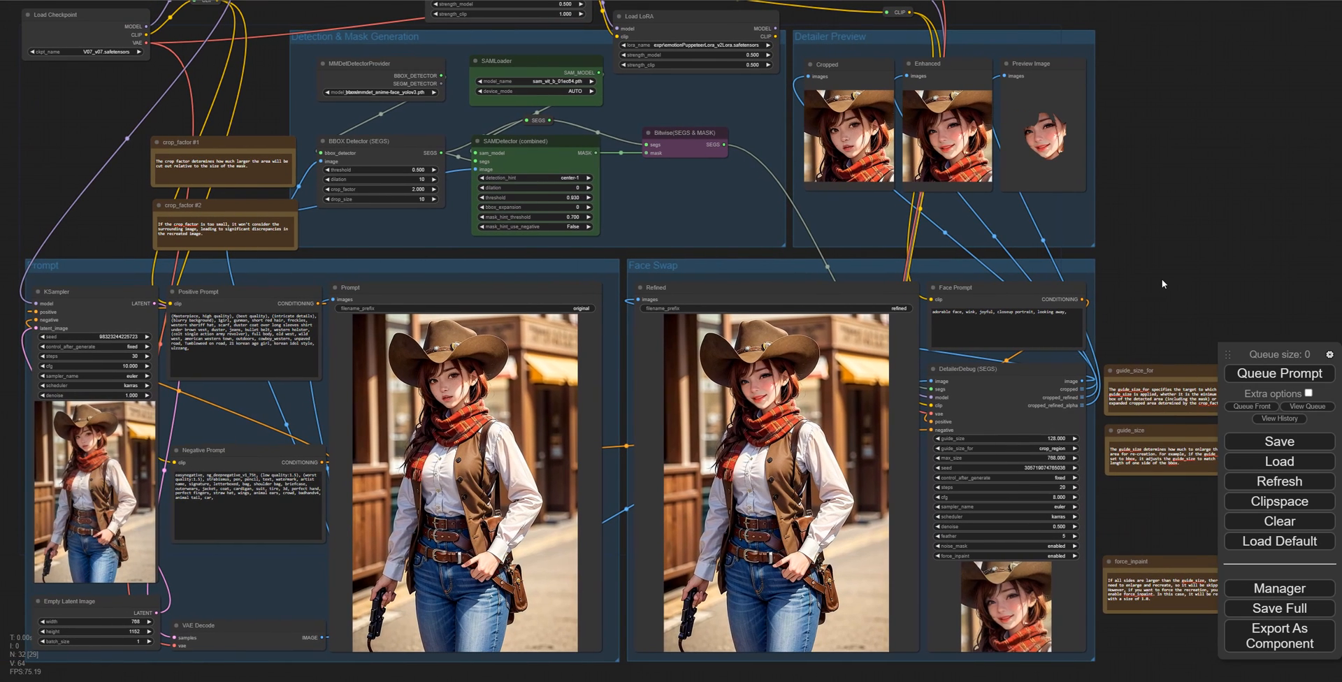
{"action": "left_click", "coordinate": [1053, 438]}
{"action": "left_click", "coordinate": [1052, 438]}
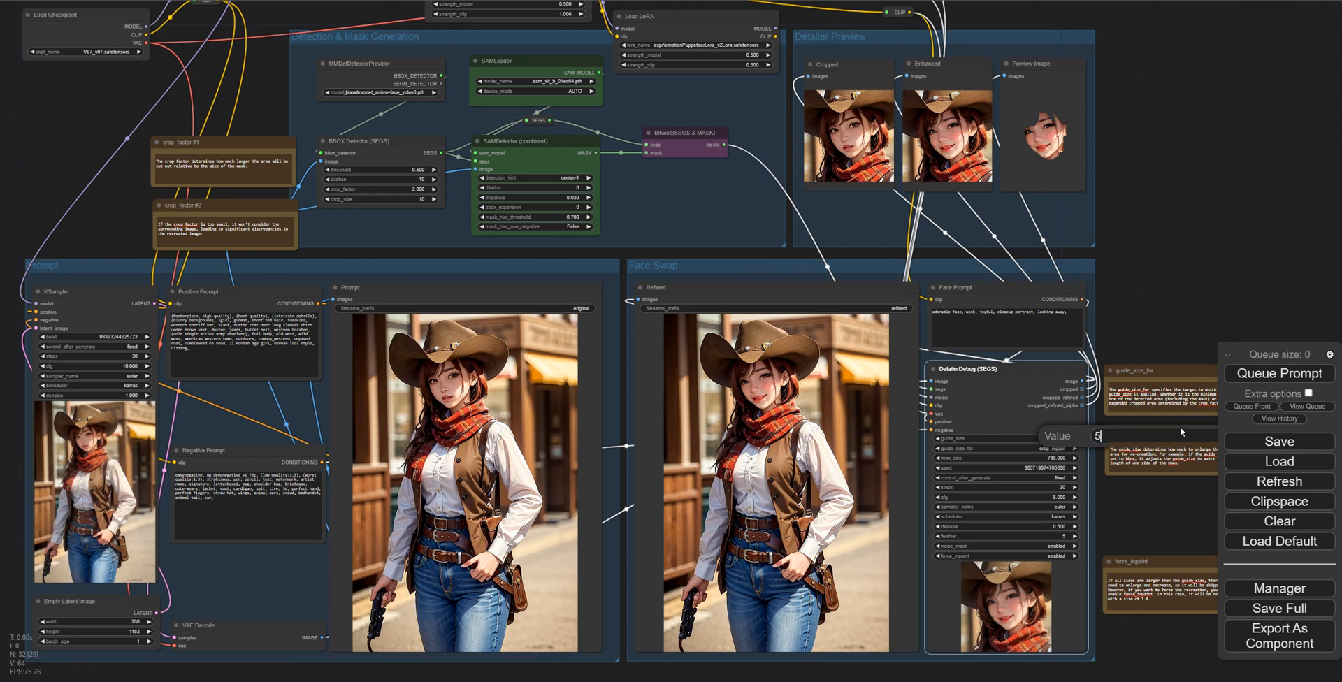
{"action": "key", "text": "Return"}
{"action": "key", "text": "ctrl+Return"}
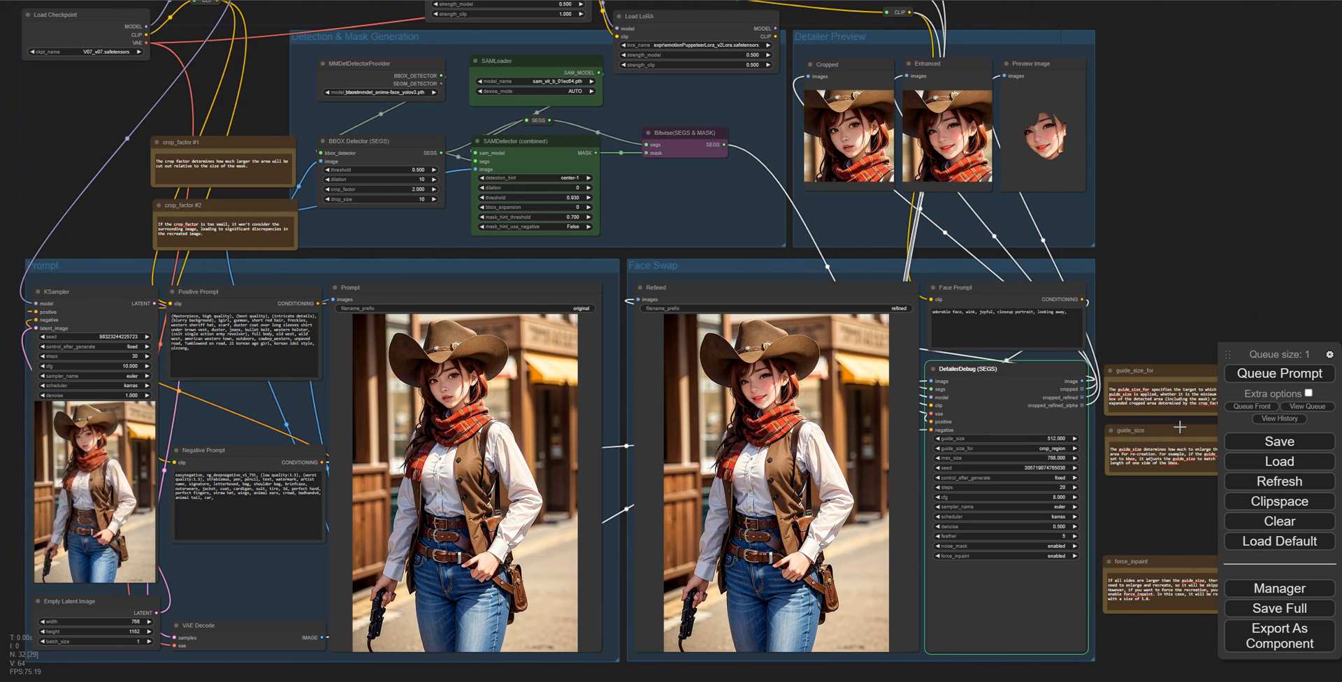